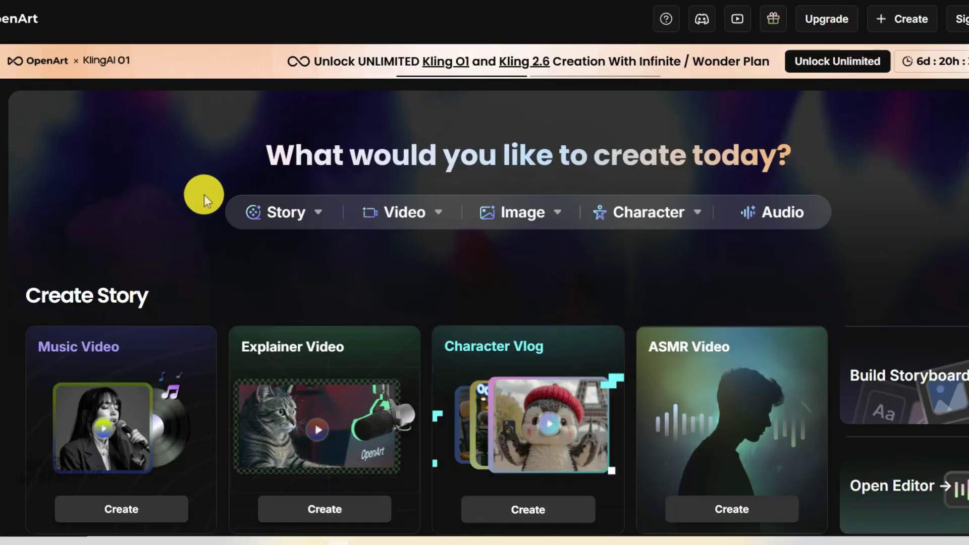
- Scroll down the OpenArt homepage past Latest AI Models into the Community story gallery
{"action": "scroll", "coordinate": [205, 195], "scroll_direction": "down", "scroll_amount": 2}
{"action": "scroll", "coordinate": [206, 196], "scroll_direction": "down", "scroll_amount": 3}
{"action": "scroll", "coordinate": [206, 196], "scroll_direction": "down", "scroll_amount": 10}
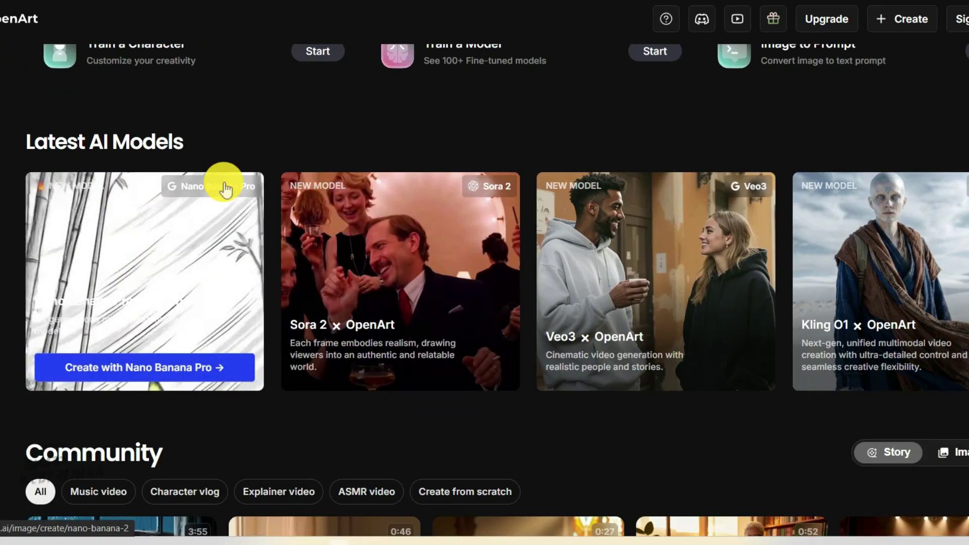
{"action": "scroll", "coordinate": [300, 173], "scroll_direction": "down", "scroll_amount": 5}
{"action": "scroll", "coordinate": [302, 183], "scroll_direction": "down", "scroll_amount": 3}
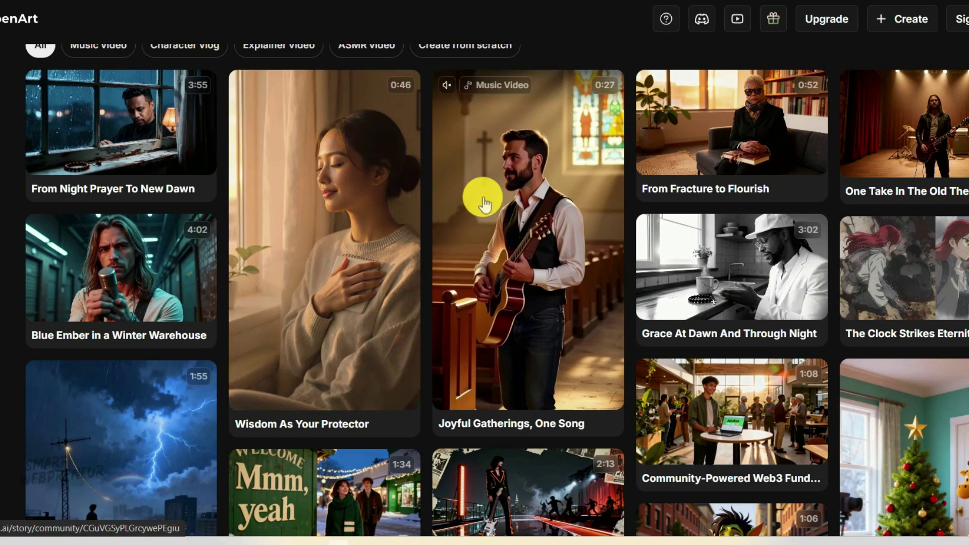
{"action": "scroll", "coordinate": [544, 194], "scroll_direction": "down", "scroll_amount": 5}
{"action": "scroll", "coordinate": [540, 212], "scroll_direction": "down", "scroll_amount": 4}
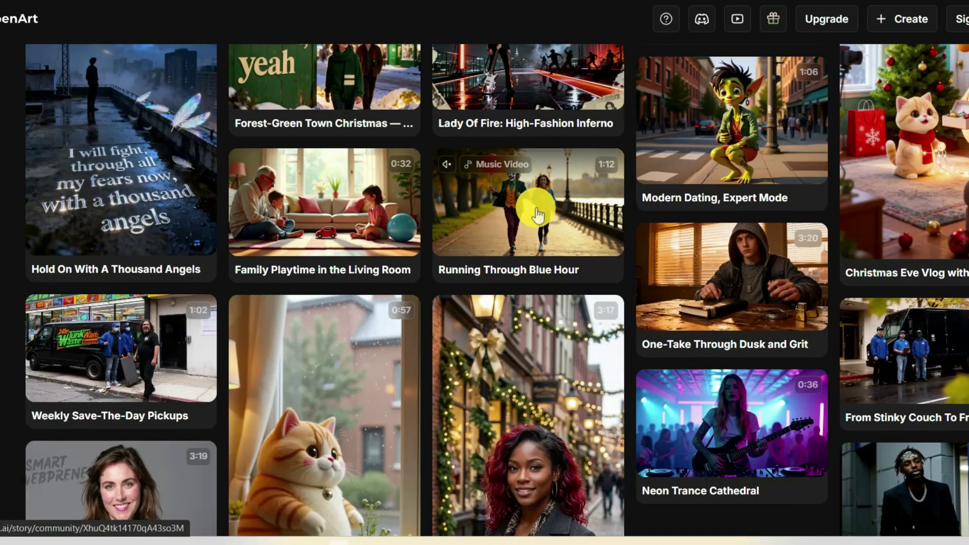
{"action": "scroll", "coordinate": [525, 212], "scroll_direction": "down", "scroll_amount": 5}
{"action": "scroll", "coordinate": [521, 222], "scroll_direction": "down", "scroll_amount": 3}
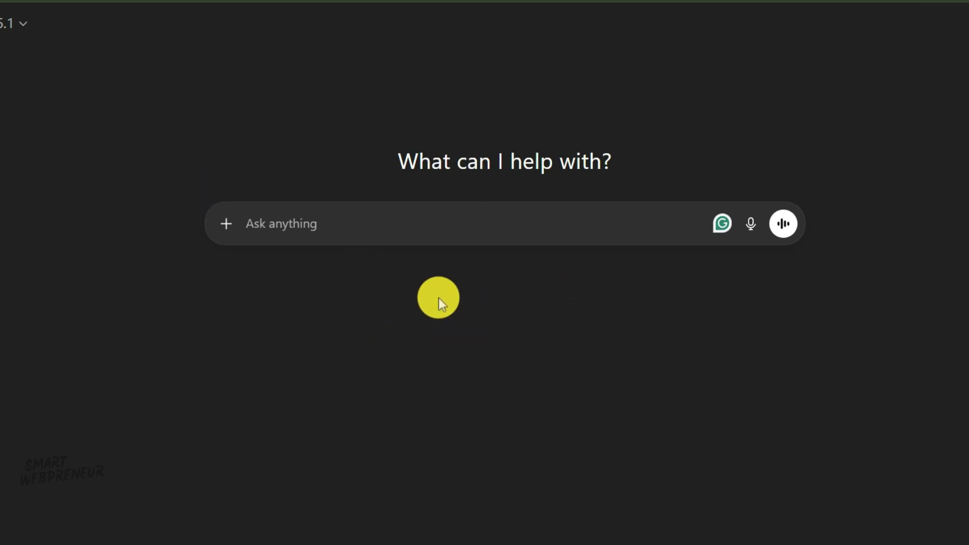
- Paste the three-scene, 30-second Kai story prompt as plain text into ChatGPT and send it
{"action": "left_click", "coordinate": [347, 227]}
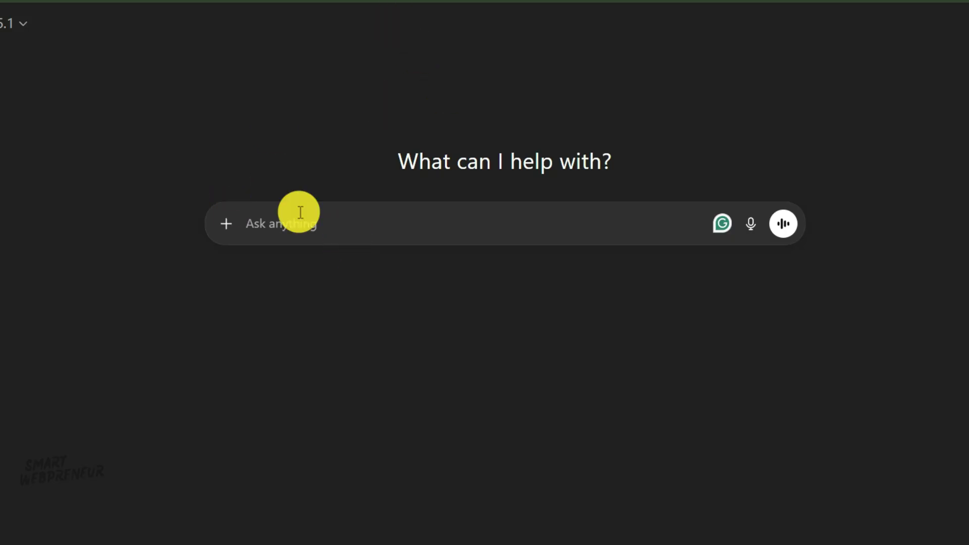
{"action": "right_click", "coordinate": [281, 224]}
{"action": "left_click", "coordinate": [359, 380]}
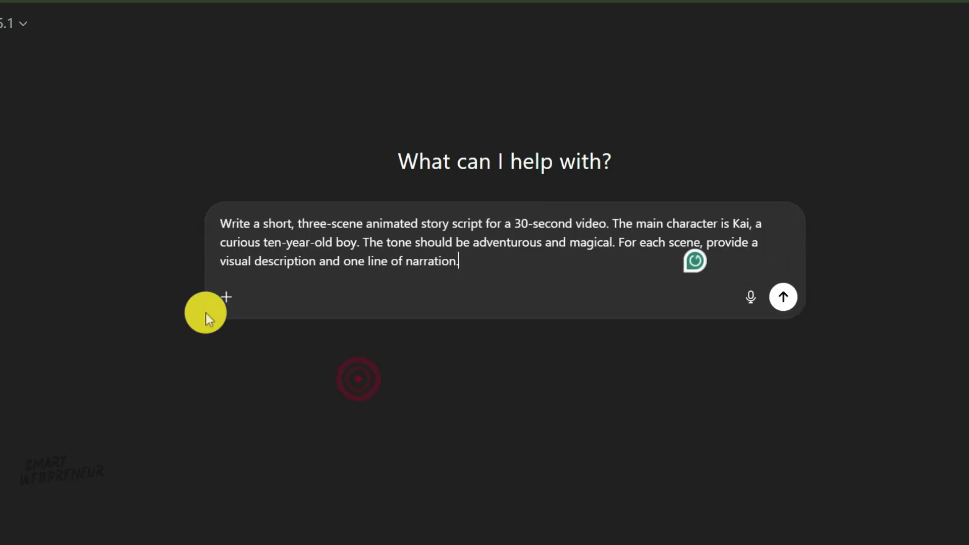
{"action": "left_click_drag", "start_coordinate": [223, 222], "coordinate": [401, 244]}
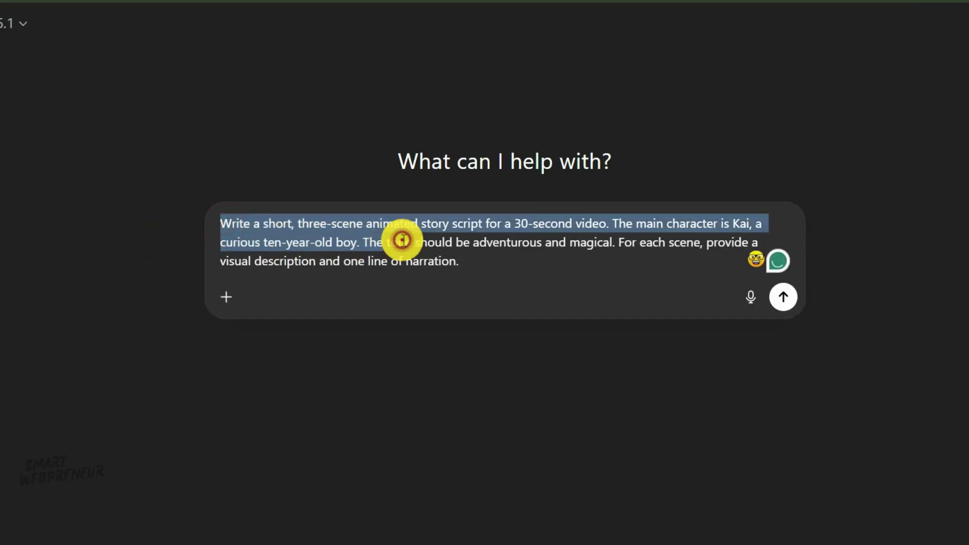
{"action": "left_click", "coordinate": [401, 241]}
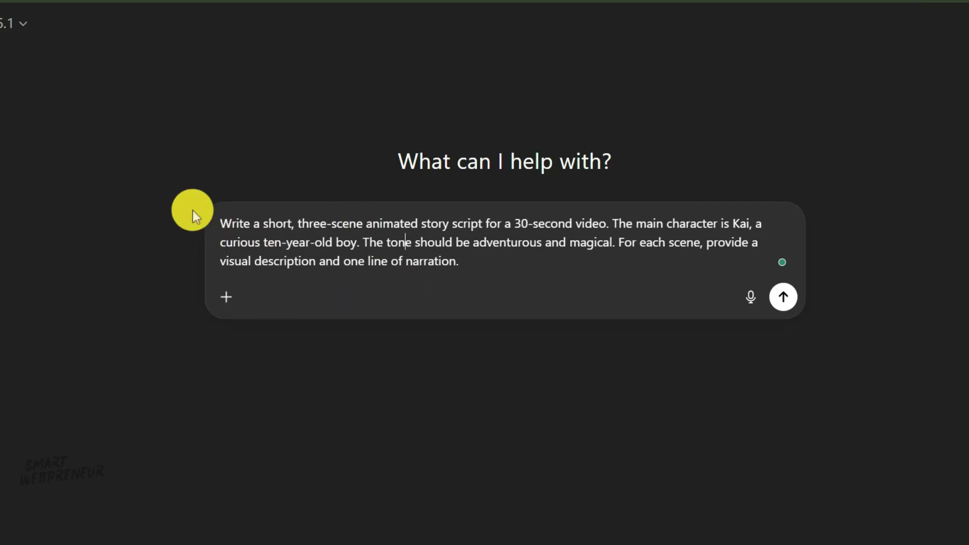
{"action": "left_click", "coordinate": [216, 222]}
{"action": "left_click", "coordinate": [566, 262]}
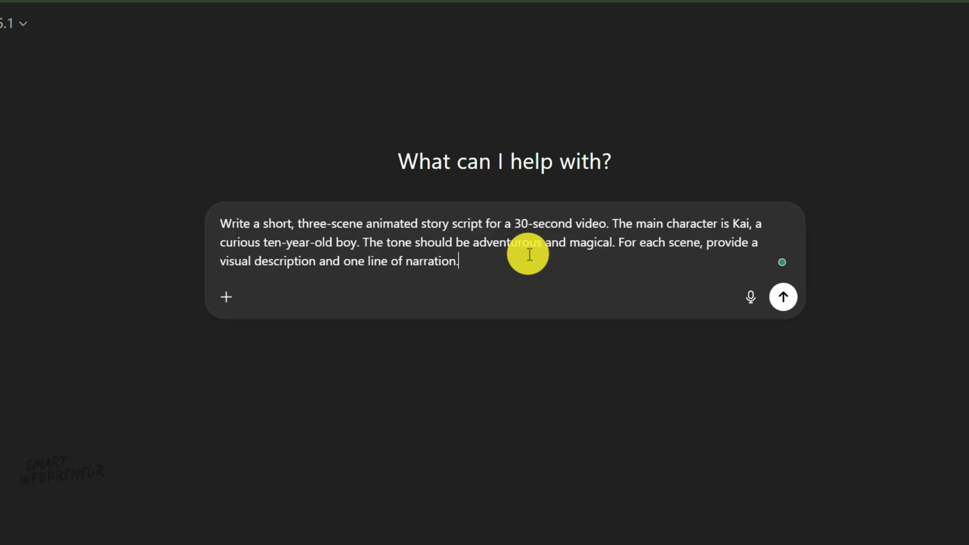
{"action": "left_click", "coordinate": [783, 296]}
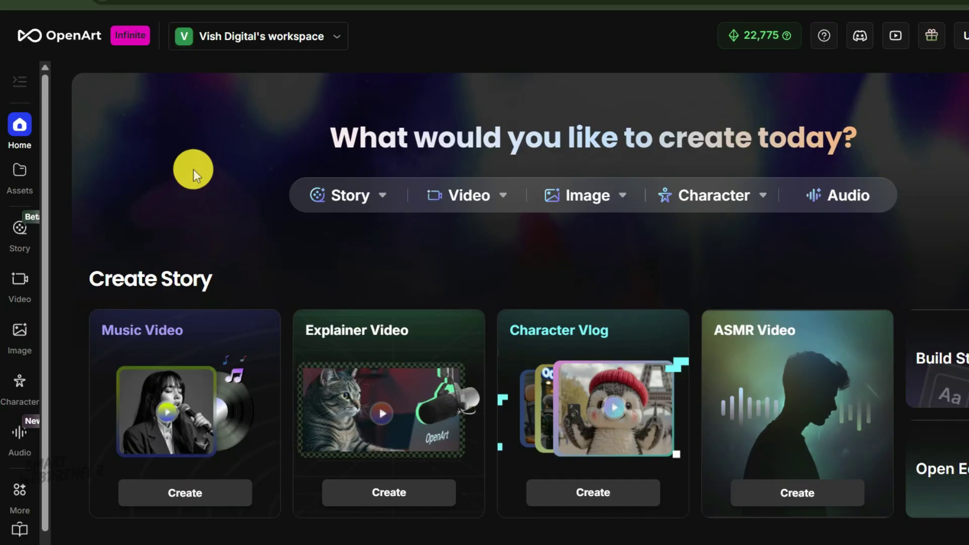
- Go to Image > Create Image and switch the generation model to Nano Banana Pro
{"action": "scroll", "coordinate": [15, 329], "scroll_direction": "down", "scroll_amount": 1}
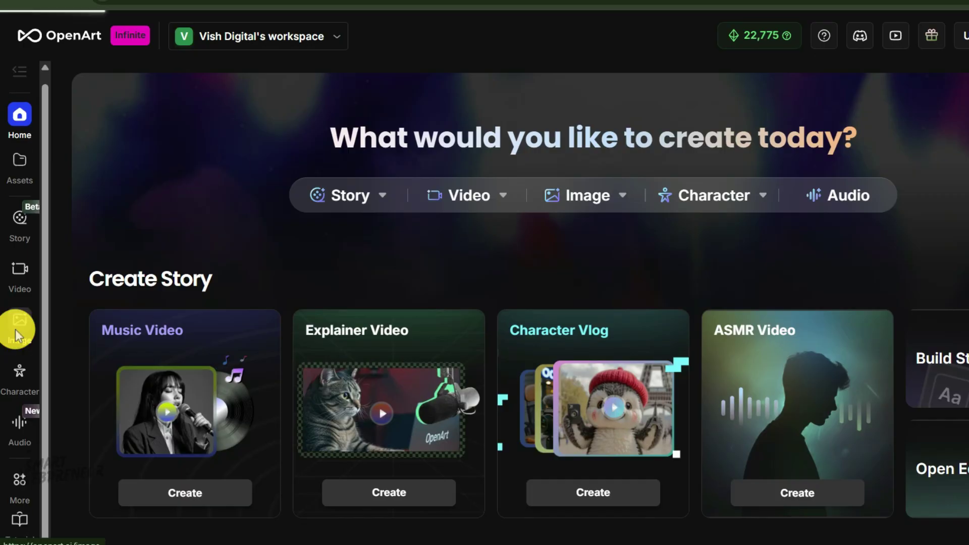
{"action": "left_click", "coordinate": [19, 330]}
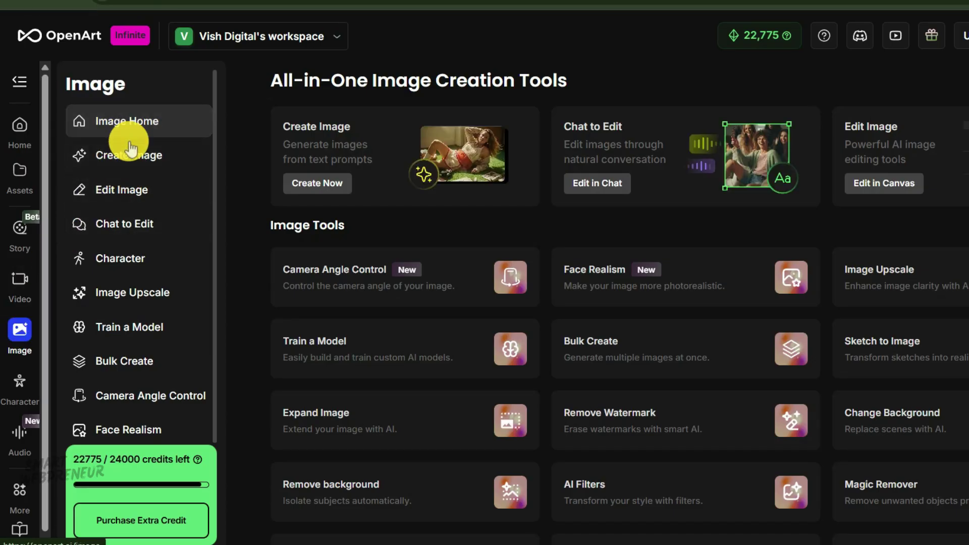
{"action": "left_click", "coordinate": [125, 155]}
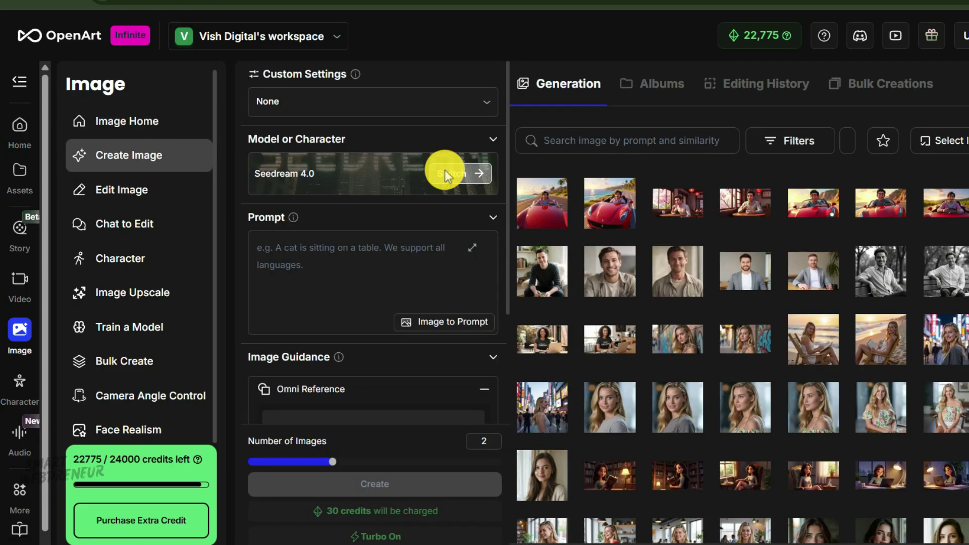
{"action": "left_click", "coordinate": [445, 172]}
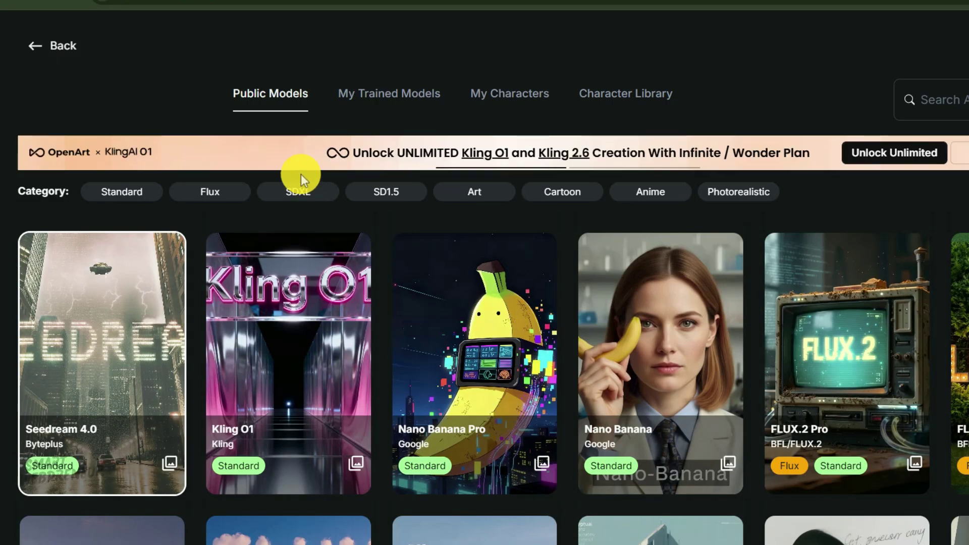
{"action": "scroll", "coordinate": [312, 323], "scroll_direction": "down", "scroll_amount": 2}
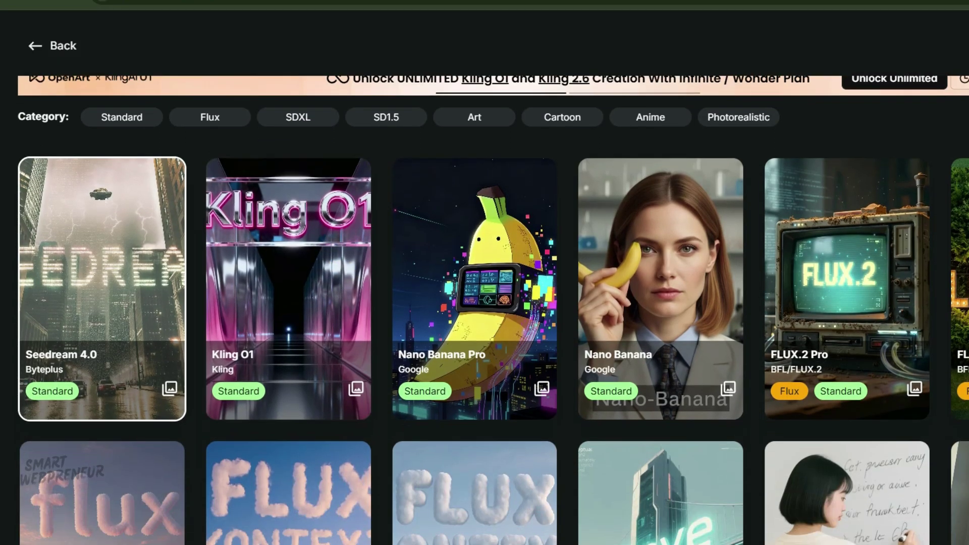
{"action": "scroll", "coordinate": [456, 140], "scroll_direction": "down", "scroll_amount": 1}
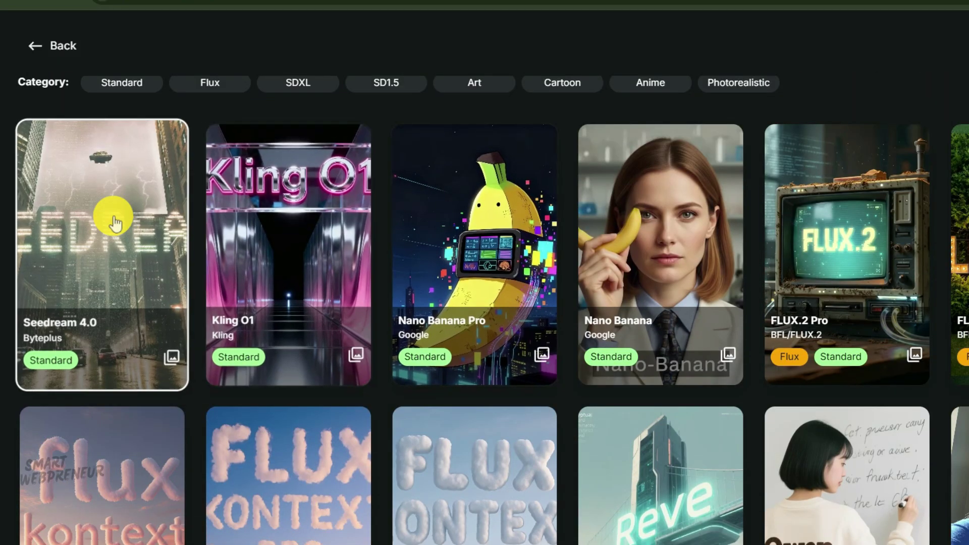
{"action": "left_click", "coordinate": [435, 234]}
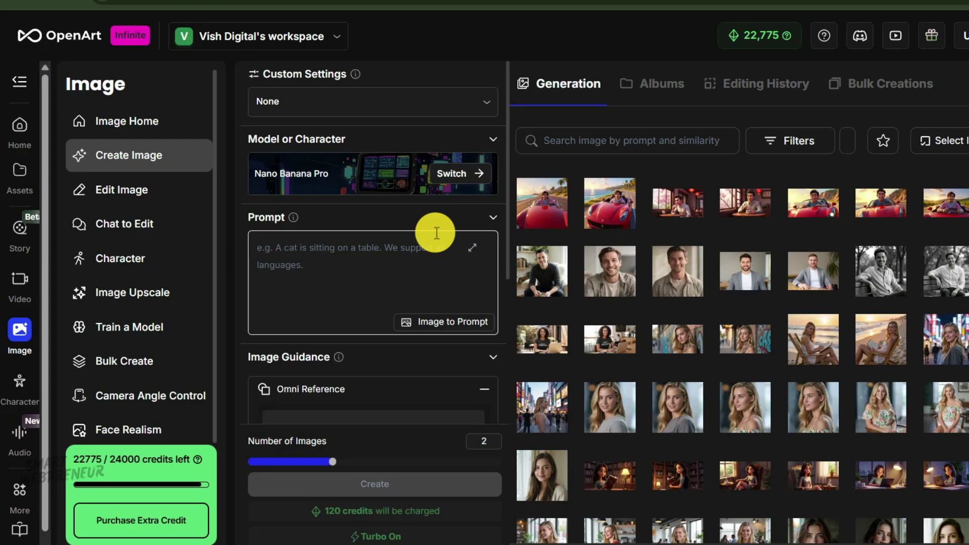
- Paste the Pixar-style hero prompt, set size to Widescreen (16:9), and create two images
{"action": "left_click", "coordinate": [436, 233]}
{"action": "right_click", "coordinate": [277, 248]}
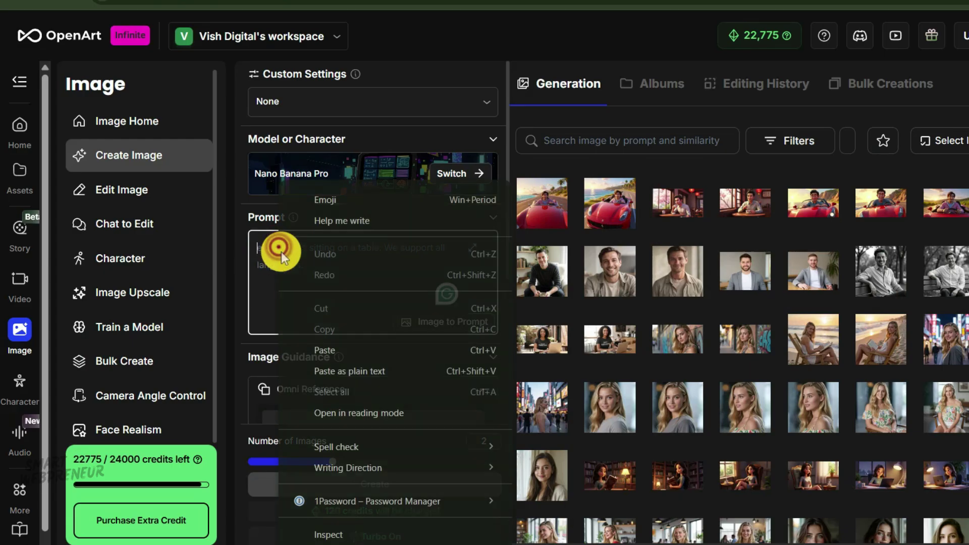
{"action": "left_click", "coordinate": [333, 371]}
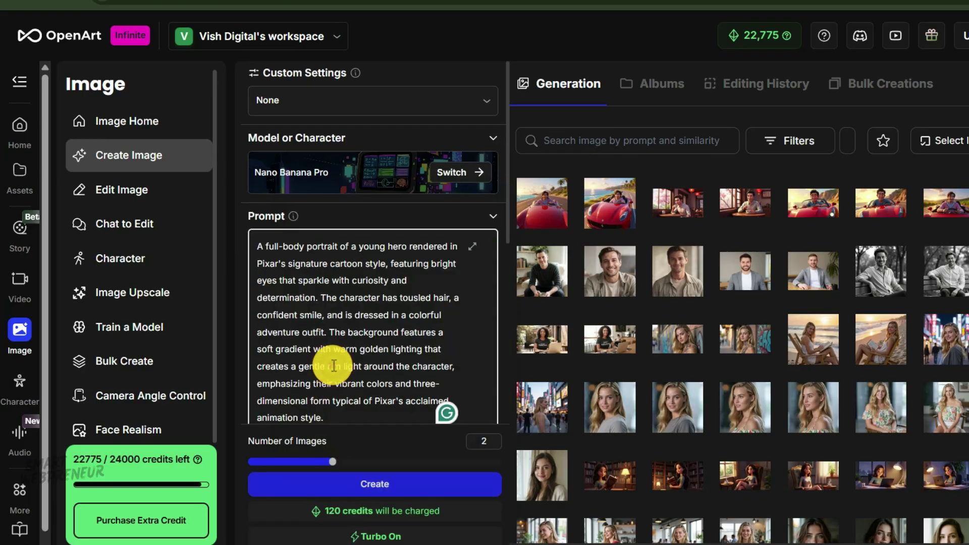
{"action": "scroll", "coordinate": [472, 298], "scroll_direction": "down", "scroll_amount": 1}
{"action": "scroll", "coordinate": [471, 298], "scroll_direction": "down", "scroll_amount": 6}
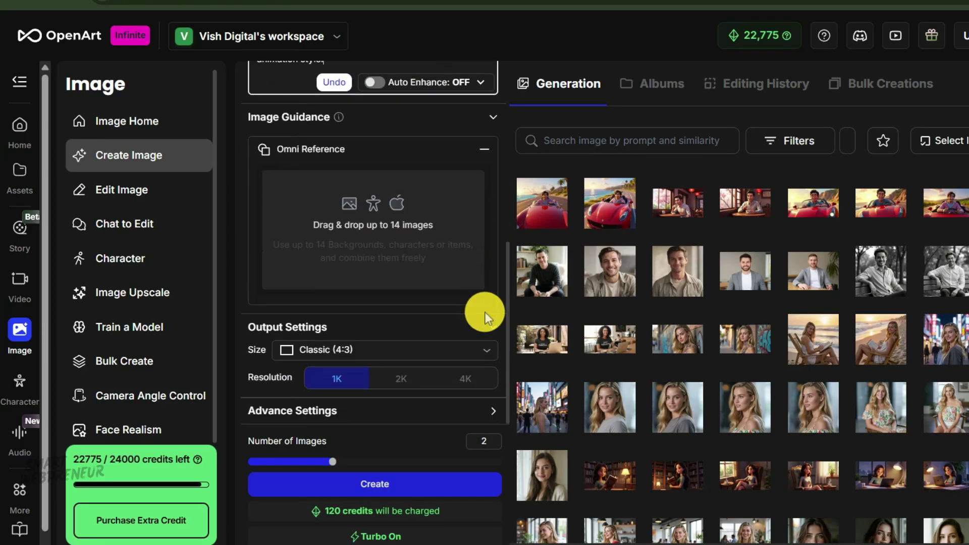
{"action": "left_click", "coordinate": [487, 350]}
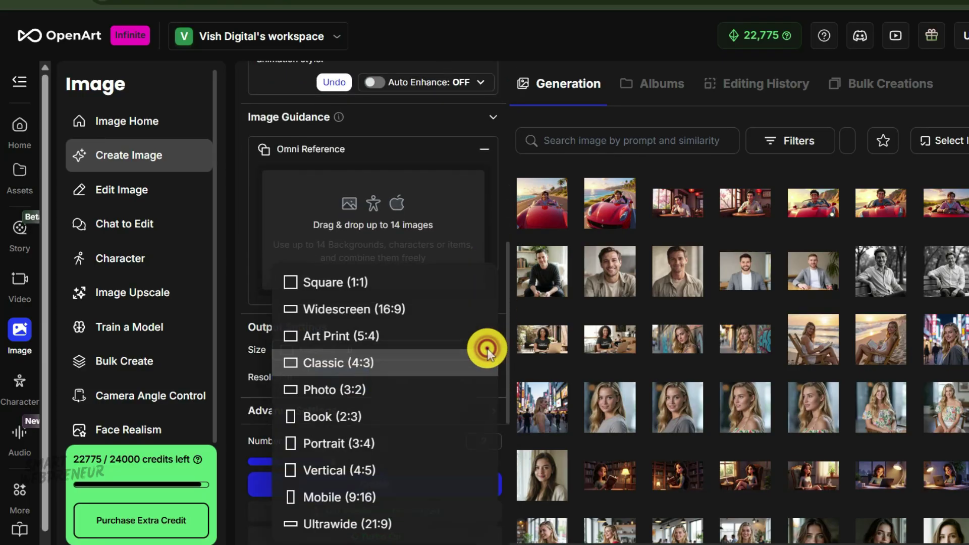
{"action": "left_click", "coordinate": [391, 308]}
{"action": "left_click_drag", "start_coordinate": [506, 282], "coordinate": [379, 490]}
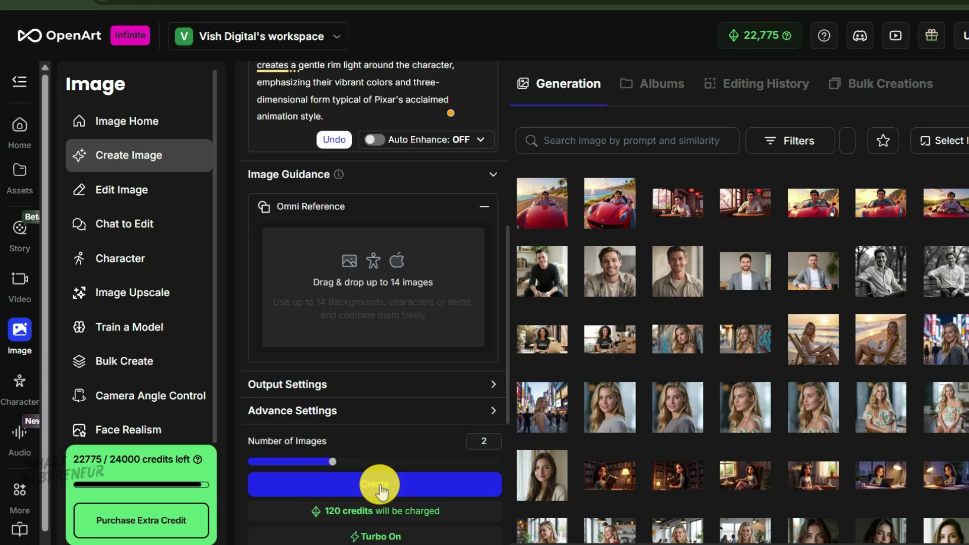
{"action": "left_click", "coordinate": [380, 486]}
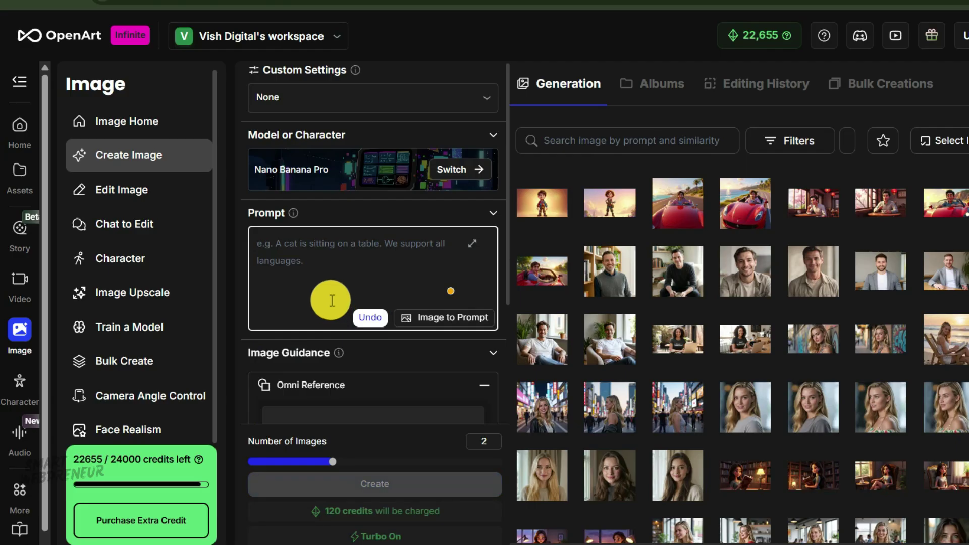
- Add the cartoon boy image as a reference image
{"action": "scroll", "coordinate": [393, 263], "scroll_direction": "down", "scroll_amount": 3}
{"action": "left_click", "coordinate": [342, 299]}
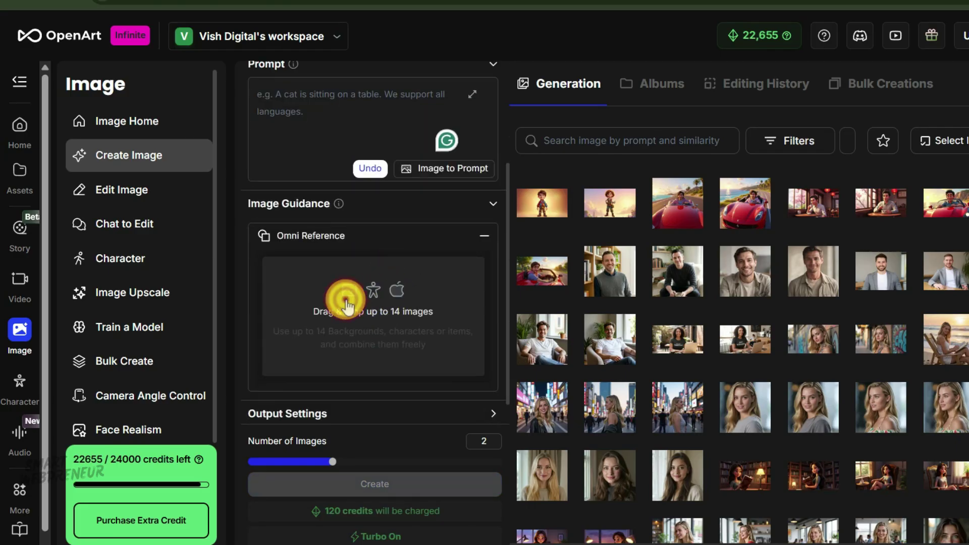
{"action": "left_click", "coordinate": [376, 310]}
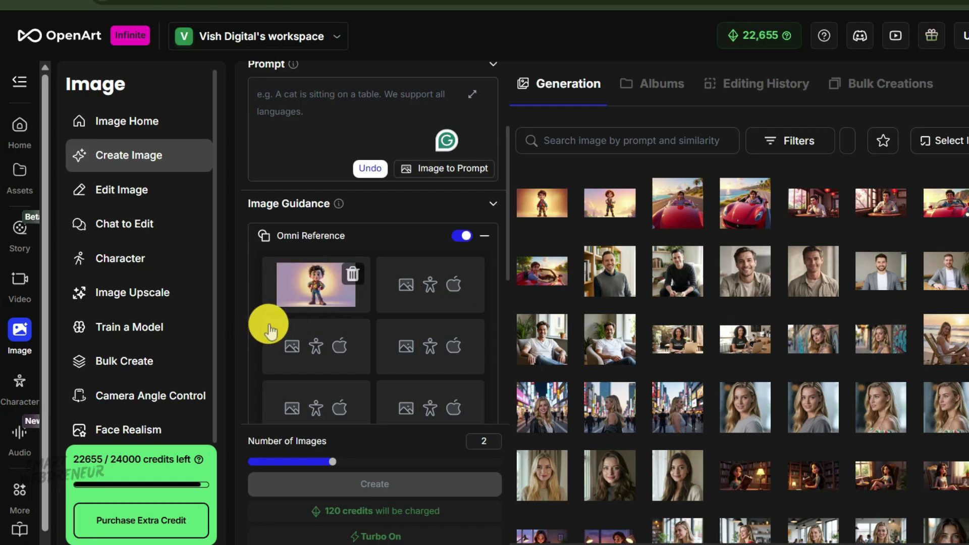
- Paste the dusty attic chest scene prompt and dismiss the Pro upgrade suggestion
{"action": "scroll", "coordinate": [270, 331], "scroll_direction": "up", "scroll_amount": 3}
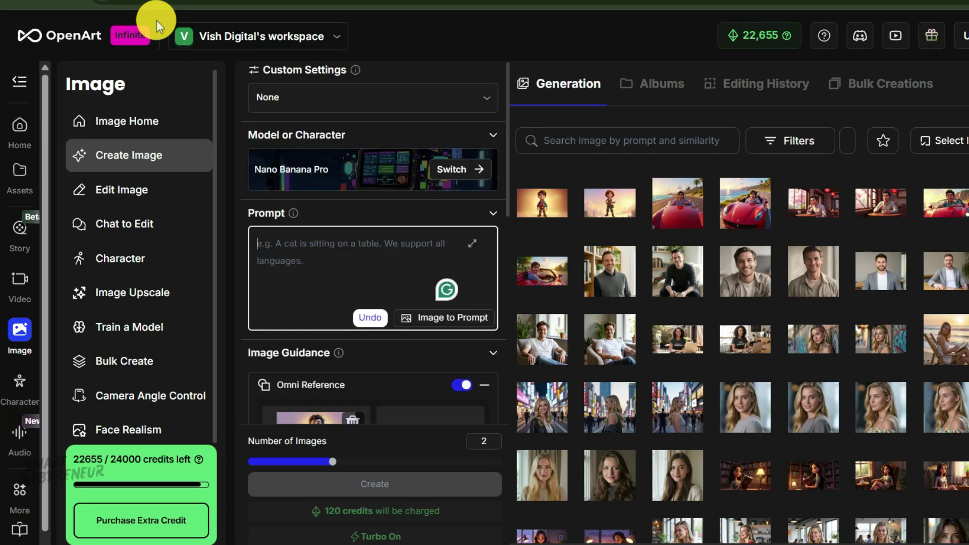
{"action": "right_click", "coordinate": [328, 246]}
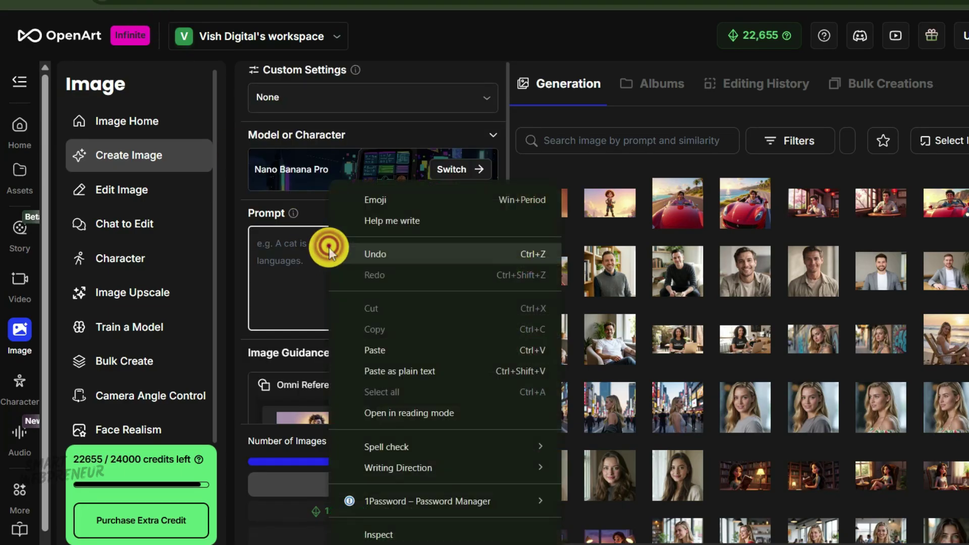
{"action": "left_click", "coordinate": [403, 371]}
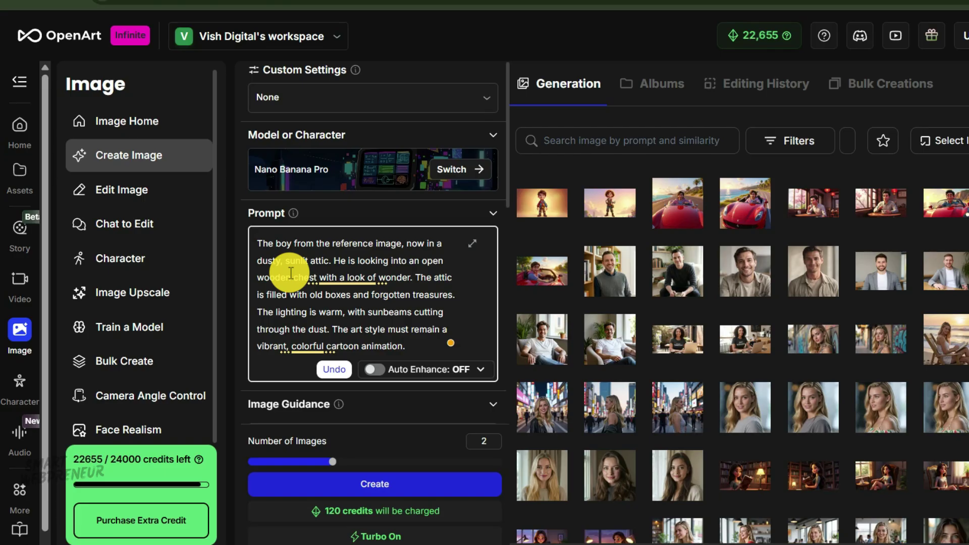
{"action": "left_click", "coordinate": [324, 274]}
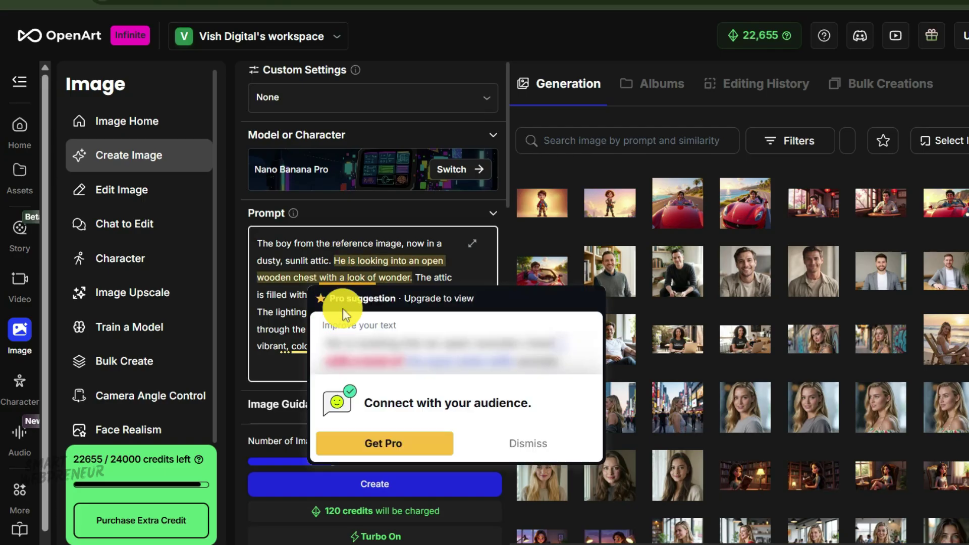
{"action": "left_click", "coordinate": [456, 277]}
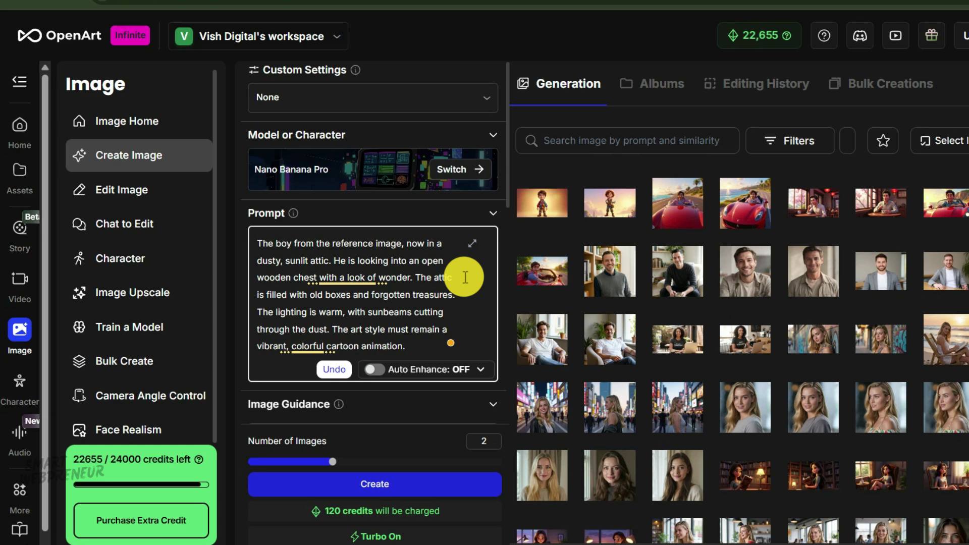
- Confirm Widescreen (16:9) in Output Settings and create one attic image
{"action": "scroll", "coordinate": [394, 270], "scroll_direction": "down", "scroll_amount": 5}
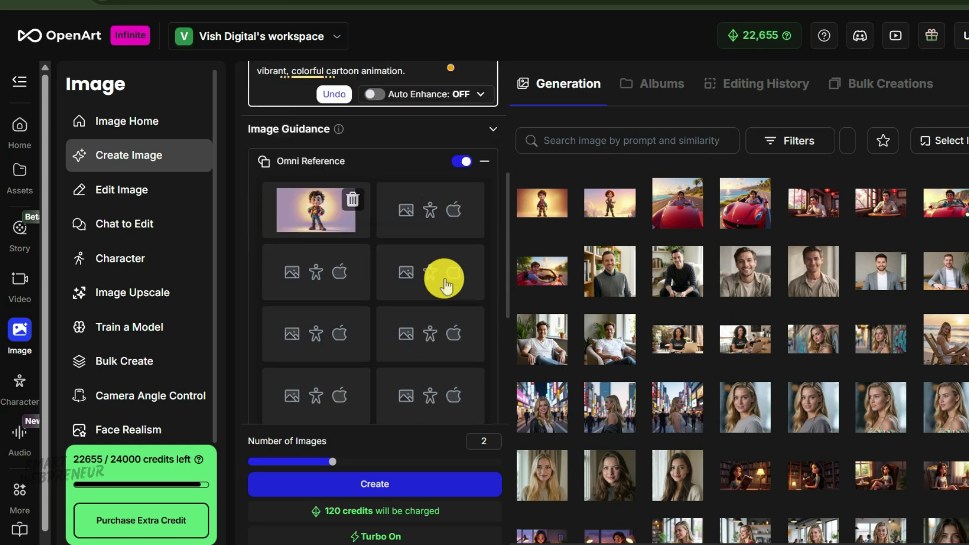
{"action": "scroll", "coordinate": [445, 284], "scroll_direction": "down", "scroll_amount": 4}
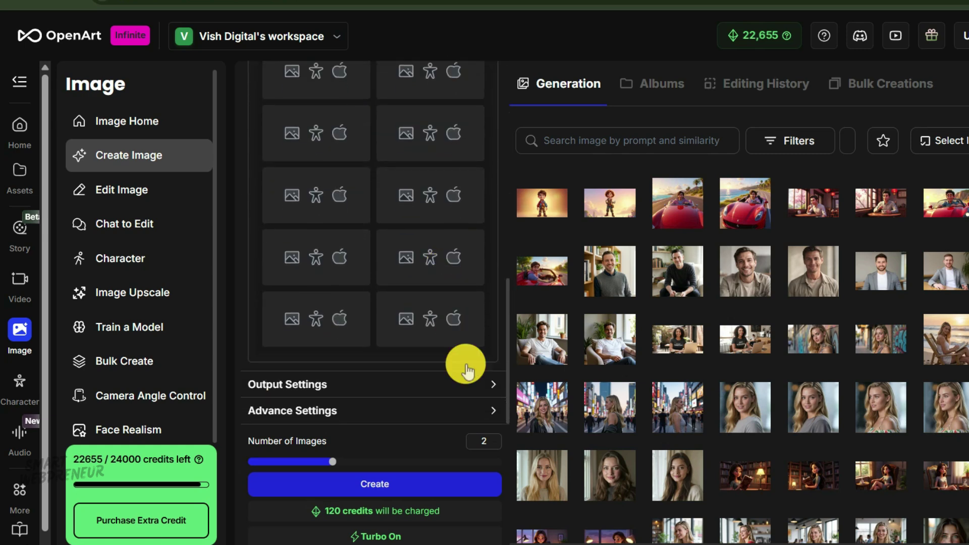
{"action": "left_click", "coordinate": [489, 384]}
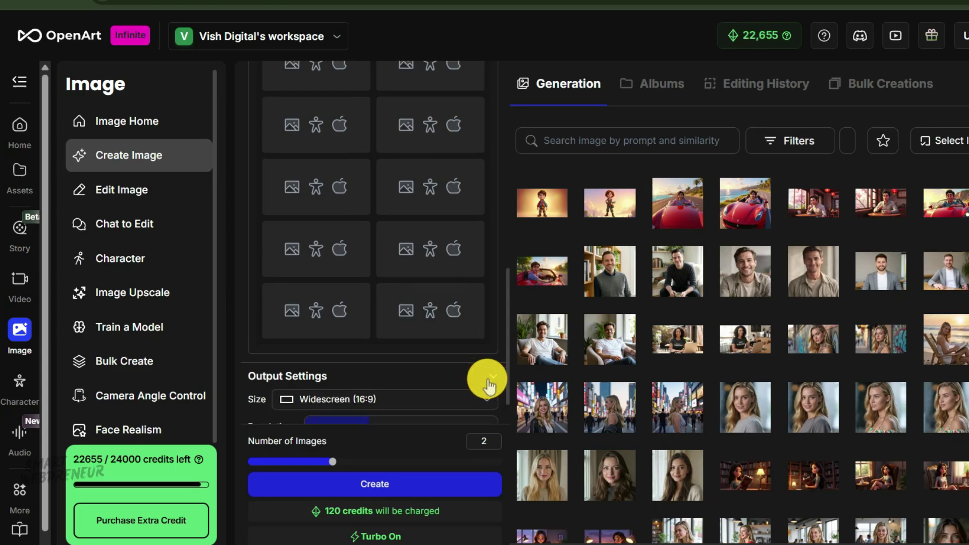
{"action": "scroll", "coordinate": [485, 381], "scroll_direction": "down", "scroll_amount": 1}
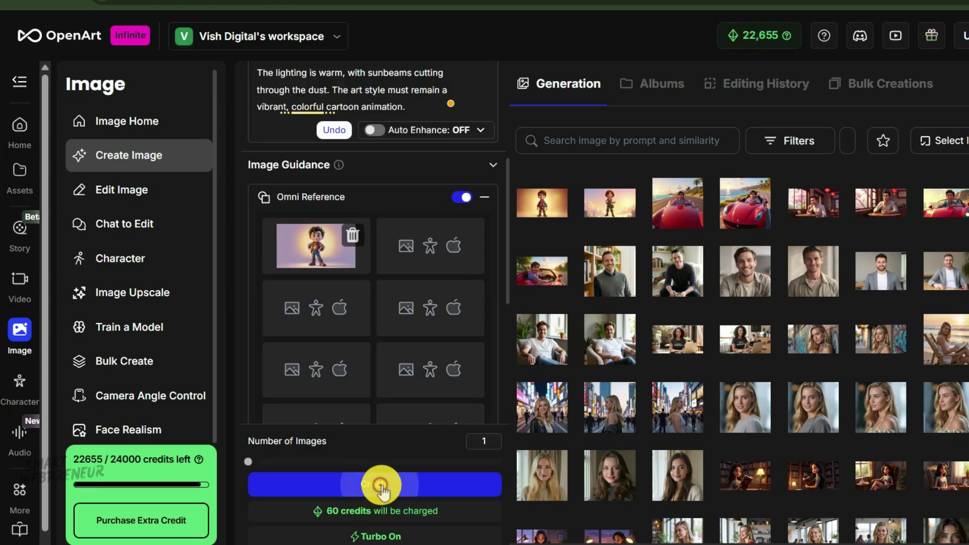
{"action": "left_click", "coordinate": [380, 482]}
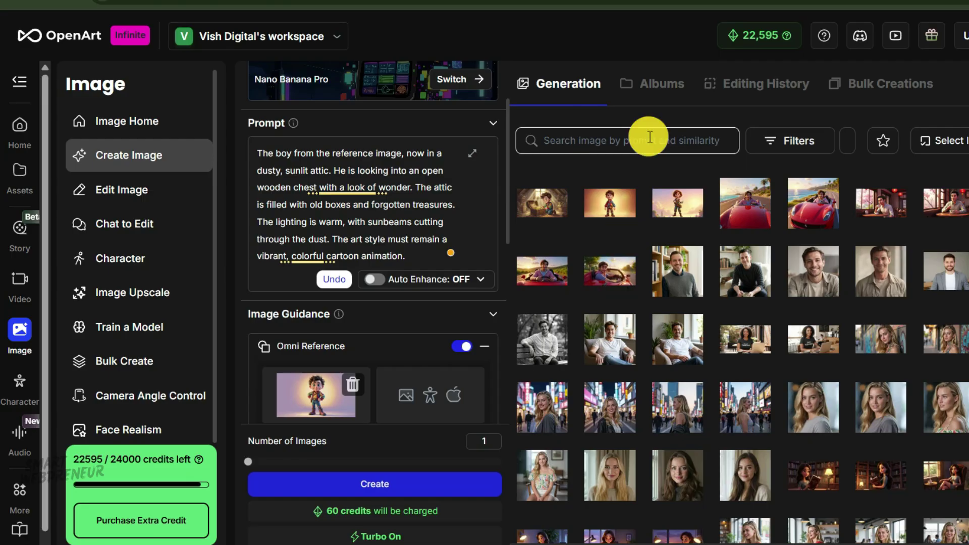
- Open the first Generation thumbnail showing the boy kneeling at a chest of gold coins
{"action": "left_click", "coordinate": [543, 207]}
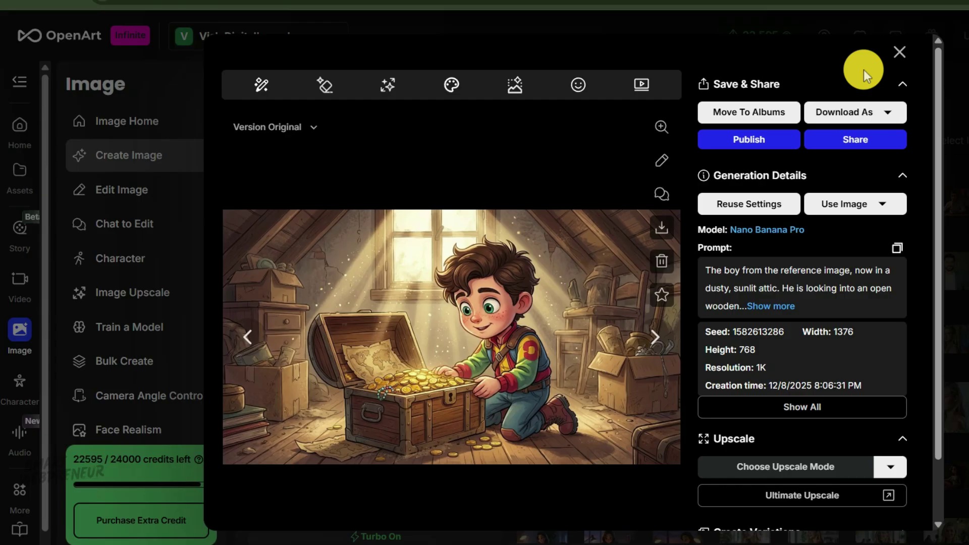
- Close the viewer, delete the attic prompt and Omni Reference image, then go Home
{"action": "left_click", "coordinate": [901, 51]}
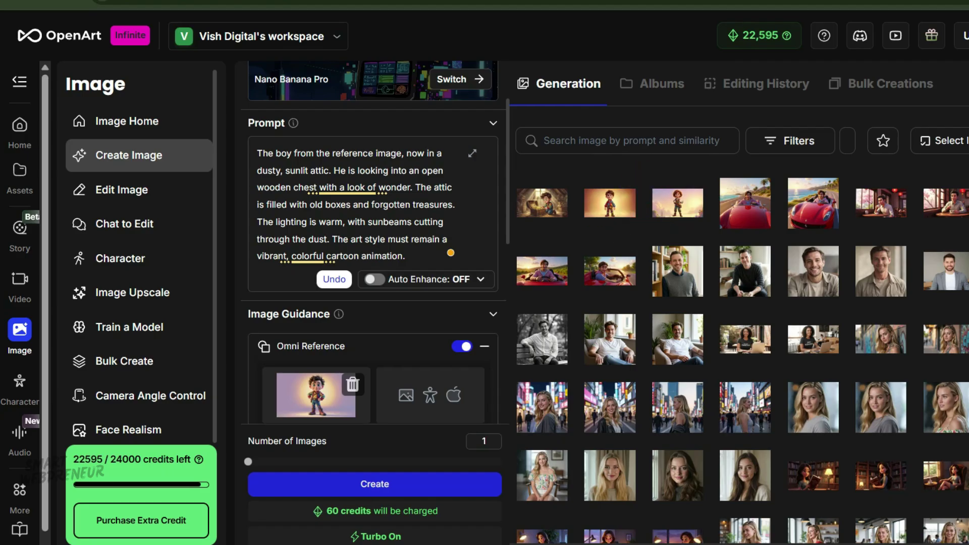
{"action": "left_click", "coordinate": [334, 279]}
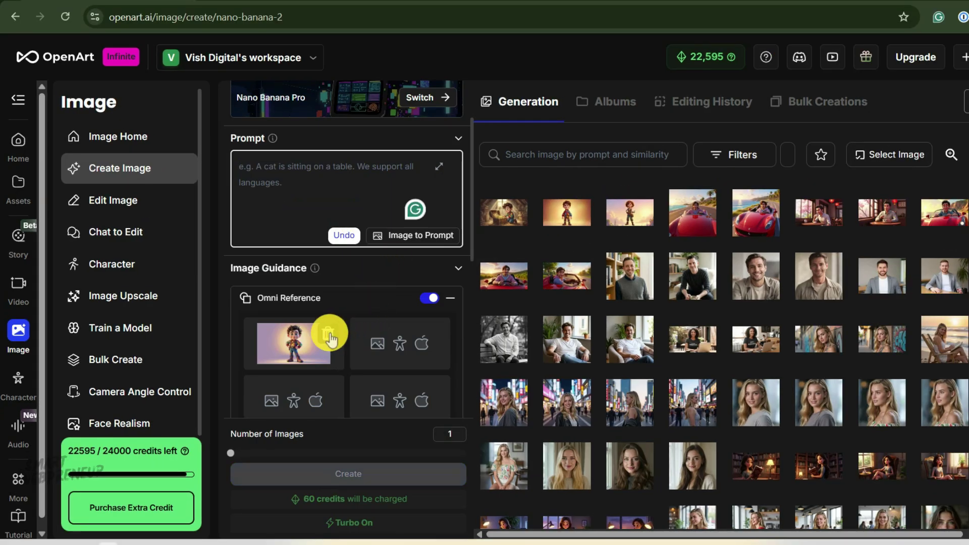
{"action": "left_click", "coordinate": [328, 334]}
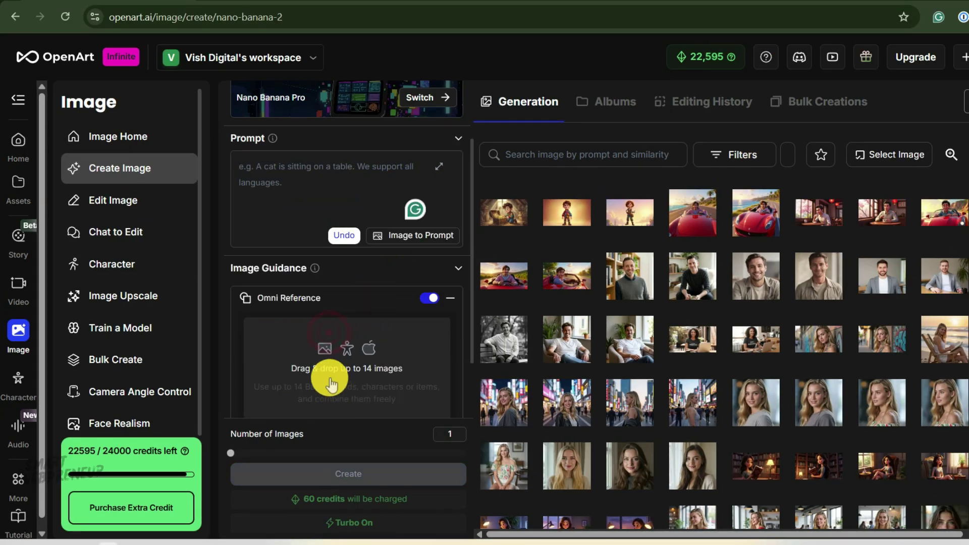
{"action": "left_click", "coordinate": [22, 146]}
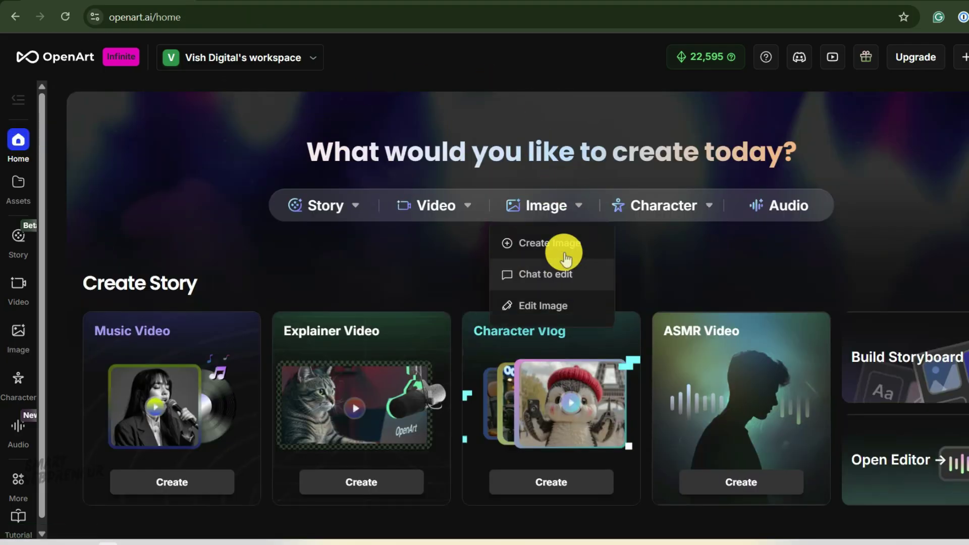
{"action": "mouse_move", "coordinate": [663, 209]}
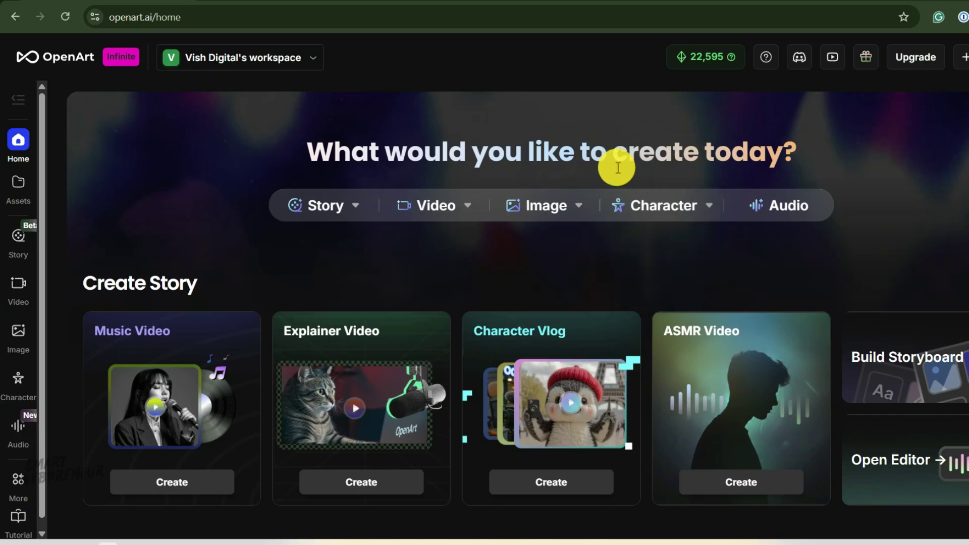
- Open Video > Image to Video from the sidebar
{"action": "left_click", "coordinate": [18, 289]}
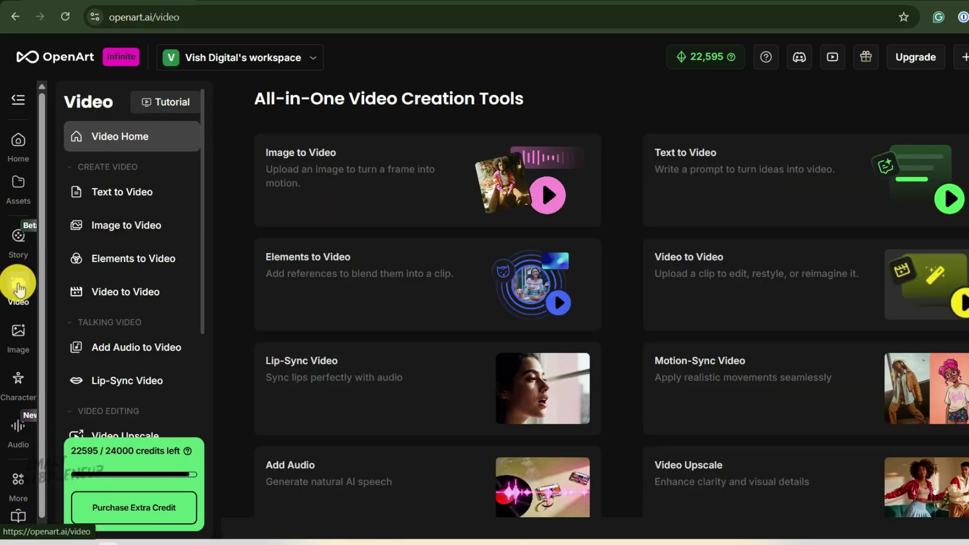
{"action": "left_click", "coordinate": [98, 226]}
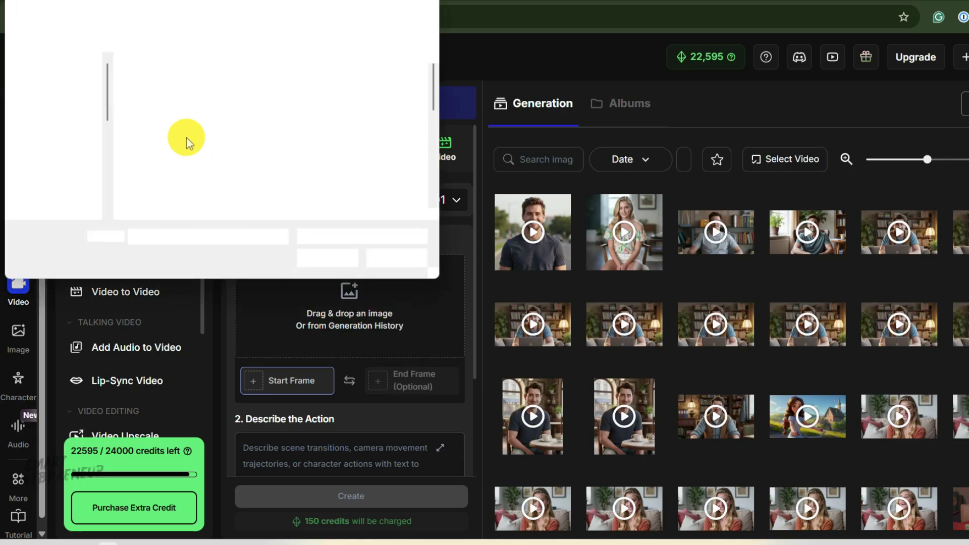
- Use the attic cartoon as start frame, choose Kling 2.6, and keep the duration at 5s
{"action": "double_click", "coordinate": [329, 126]}
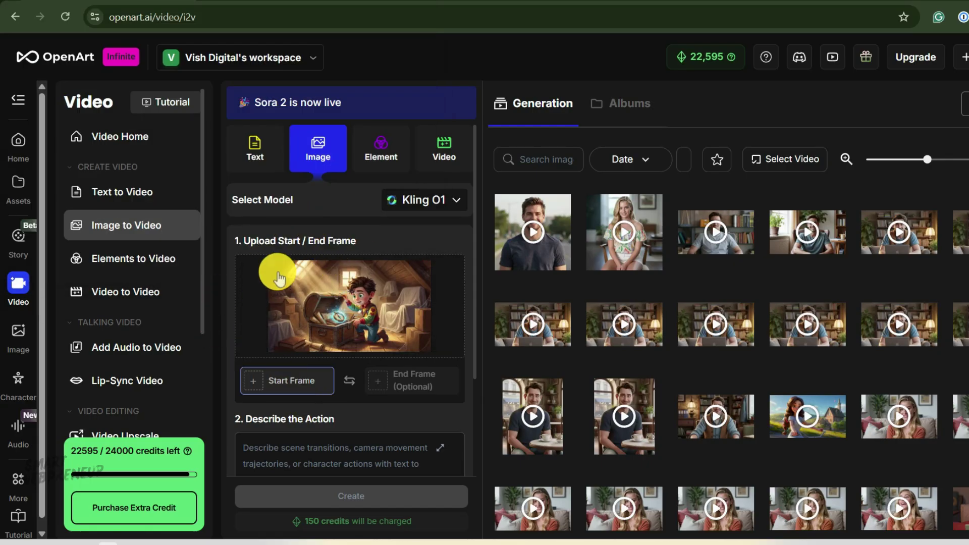
{"action": "left_click", "coordinate": [447, 201]}
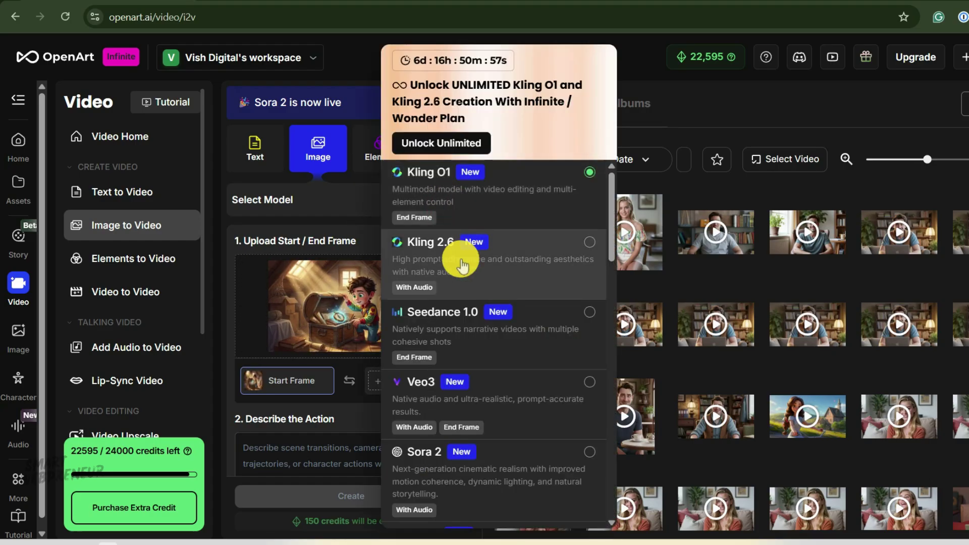
{"action": "left_click", "coordinate": [483, 259]}
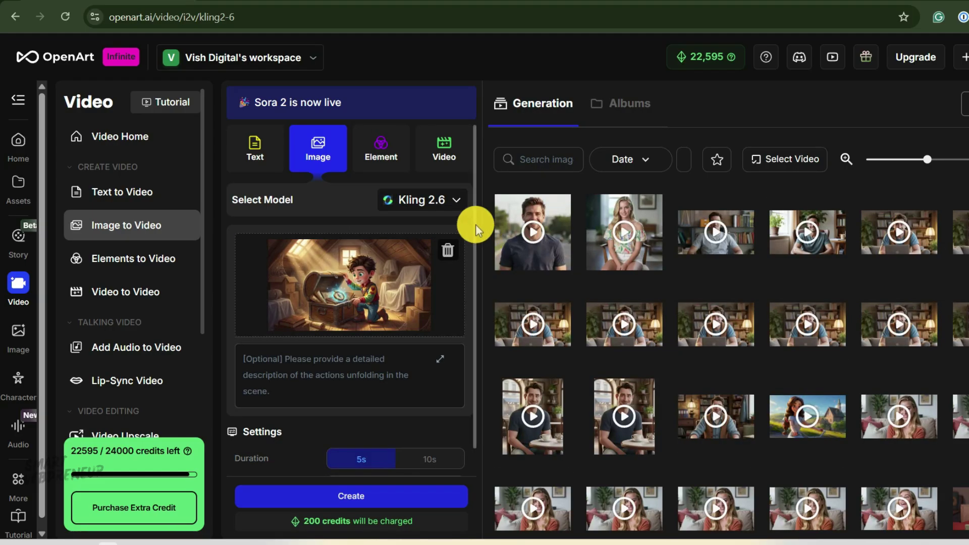
{"action": "left_click_drag", "start_coordinate": [475, 224], "coordinate": [477, 253]}
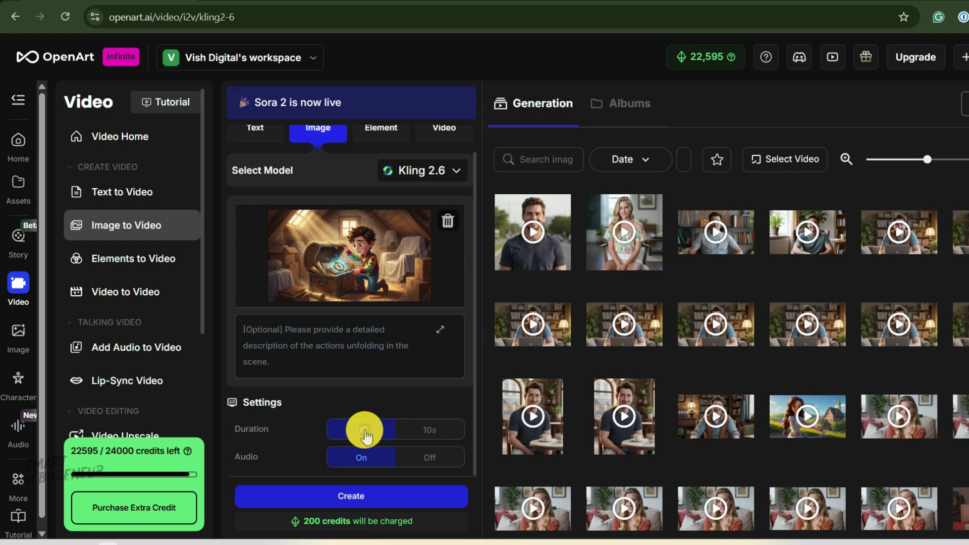
{"action": "left_click", "coordinate": [440, 430]}
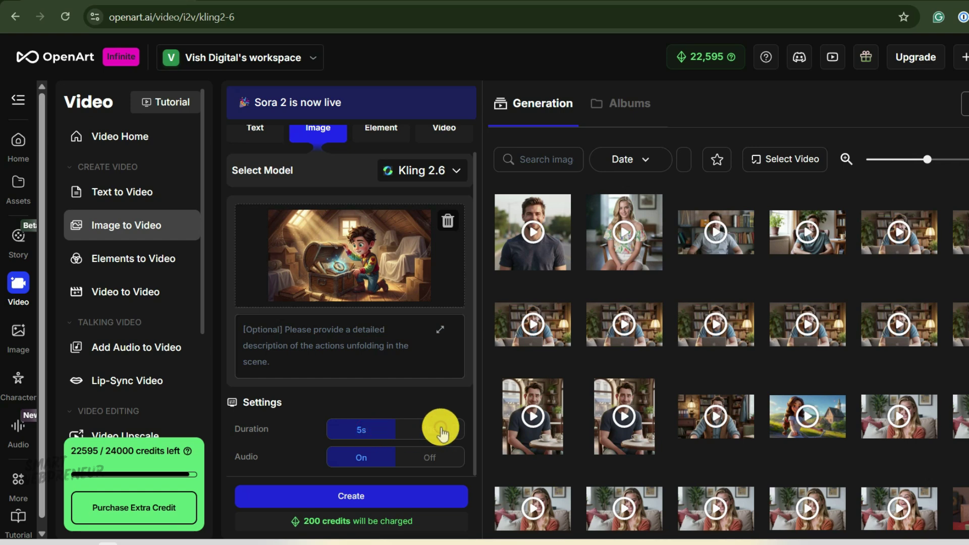
{"action": "left_click", "coordinate": [370, 431]}
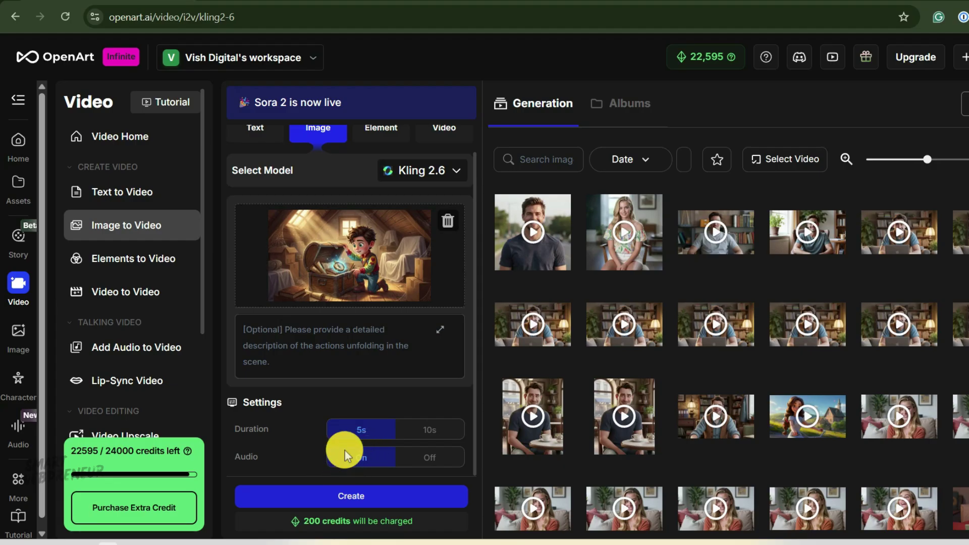
- Enter the prompt 'The boy opens up the chest and looks at the magical compass glowing'
{"action": "left_click", "coordinate": [325, 328]}
{"action": "left_click", "coordinate": [281, 331]}
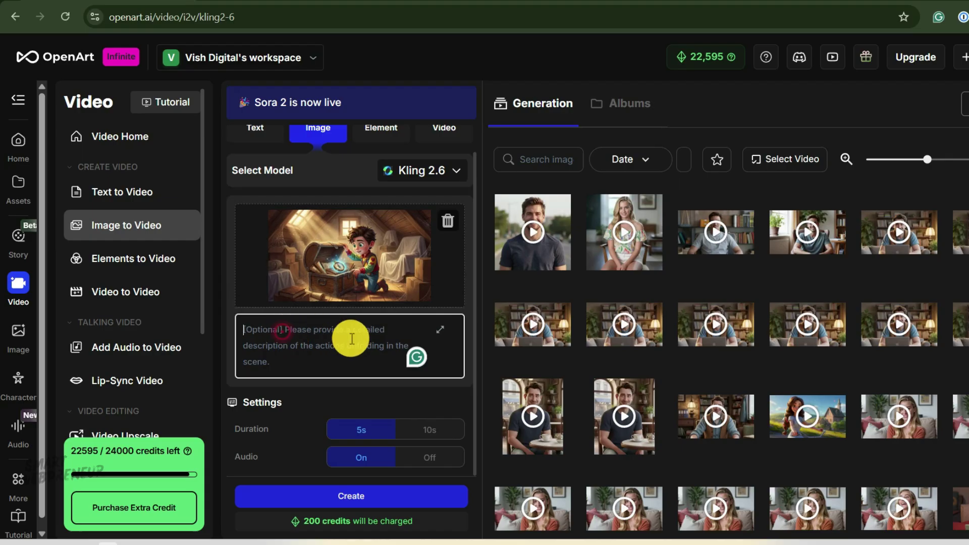
{"action": "type", "text": "Boy opening up the chest and looks at the magical c"}
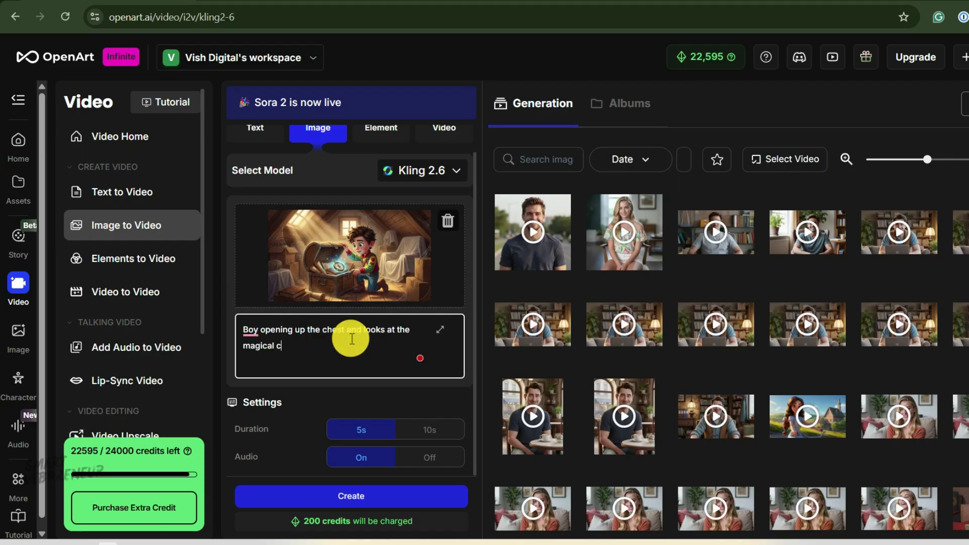
{"action": "type", "text": "ompass glowing"}
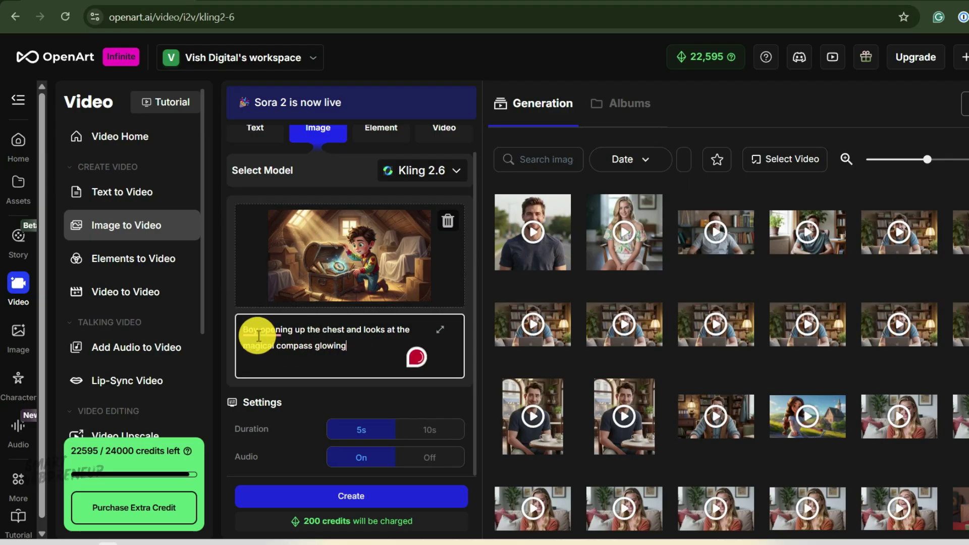
{"action": "mouse_move", "coordinate": [271, 336]}
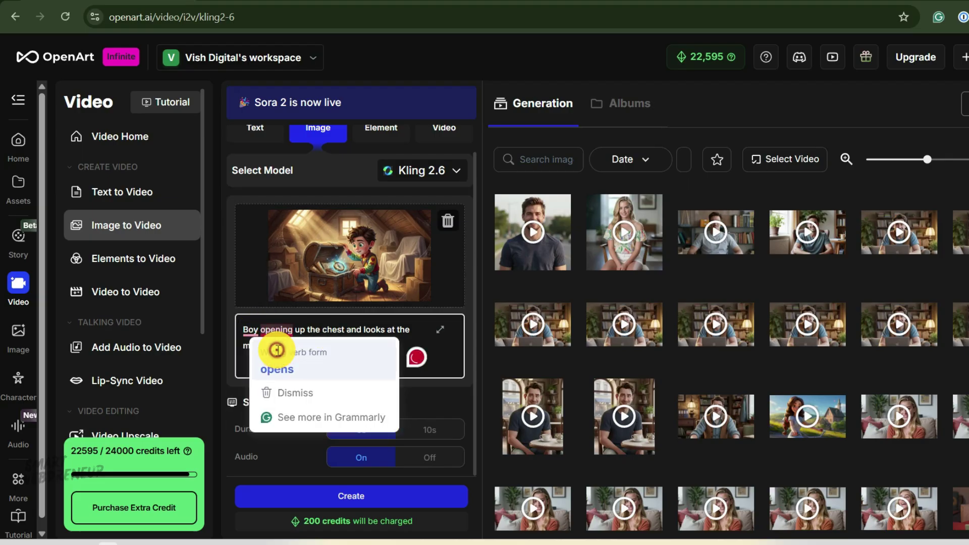
{"action": "left_click", "coordinate": [276, 369]}
{"action": "left_click", "coordinate": [262, 368]}
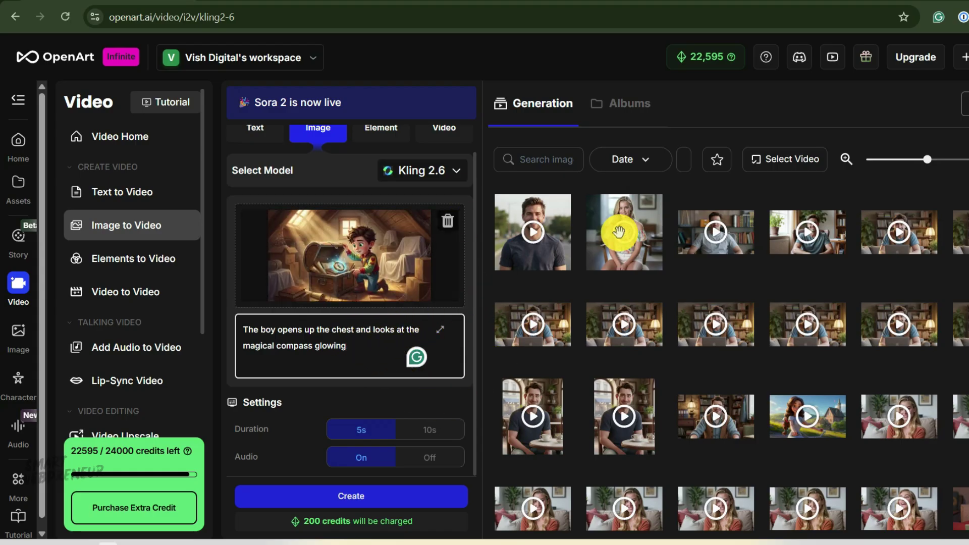
{"action": "scroll", "coordinate": [613, 260], "scroll_direction": "down", "scroll_amount": 3}
{"action": "scroll", "coordinate": [566, 268], "scroll_direction": "up", "scroll_amount": 3}
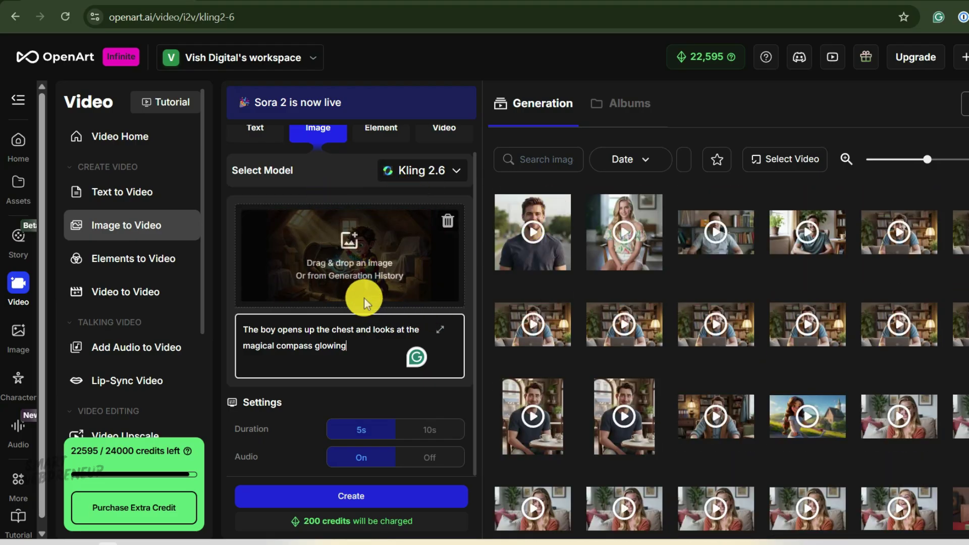
{"action": "left_click", "coordinate": [387, 376]}
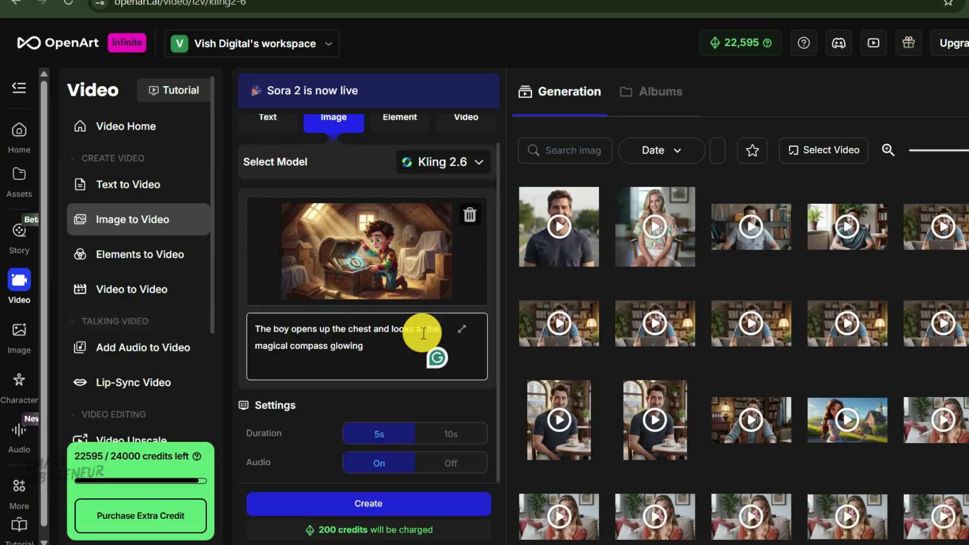
{"action": "left_click", "coordinate": [470, 215]}
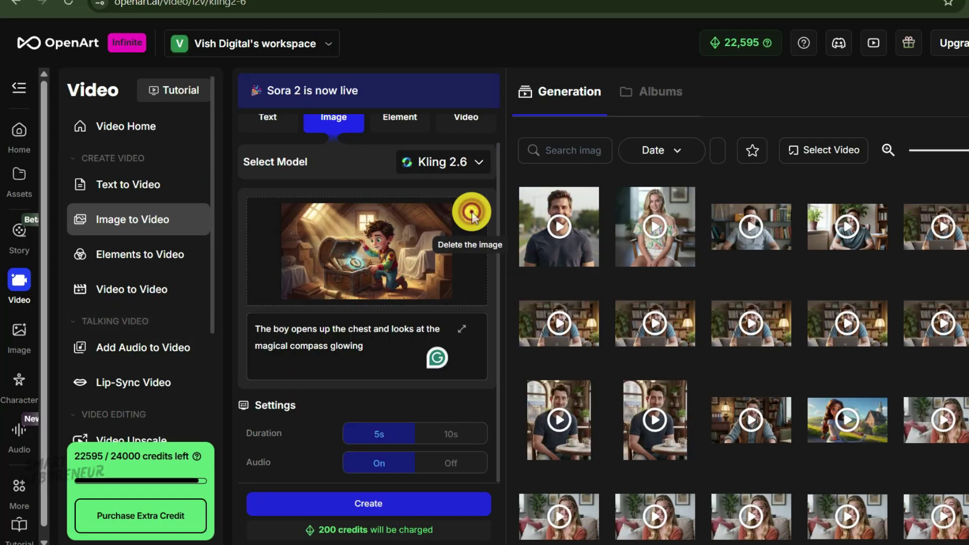
- Remove the chest image and paste the 113-character Kai attic narration into the voice-over script as plain text
{"action": "left_click", "coordinate": [472, 215]}
{"action": "left_click", "coordinate": [24, 433]}
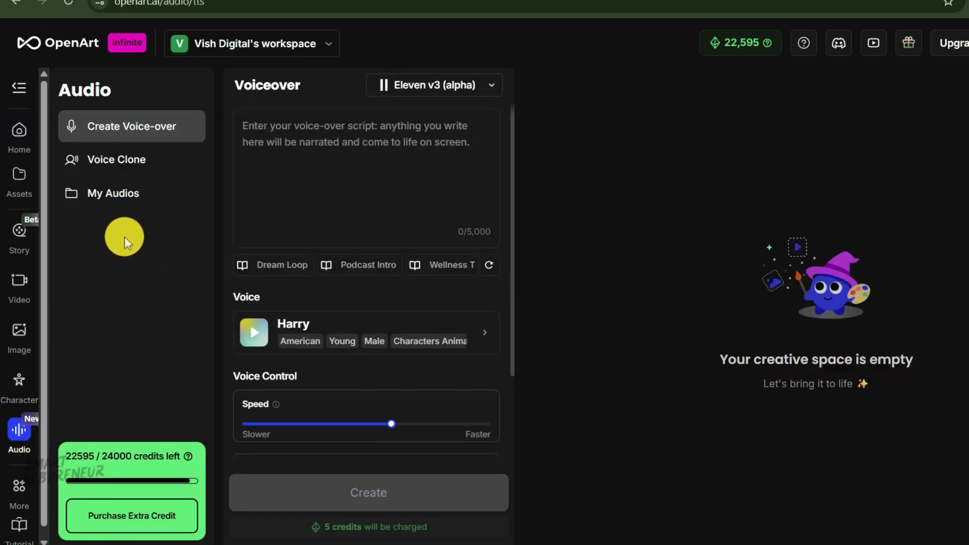
{"action": "left_click", "coordinate": [300, 133]}
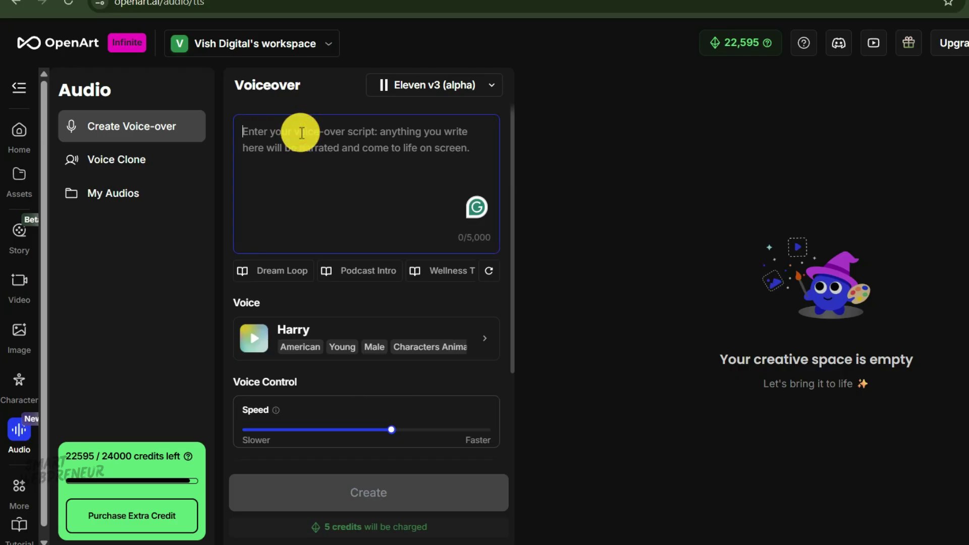
{"action": "left_click", "coordinate": [301, 133]}
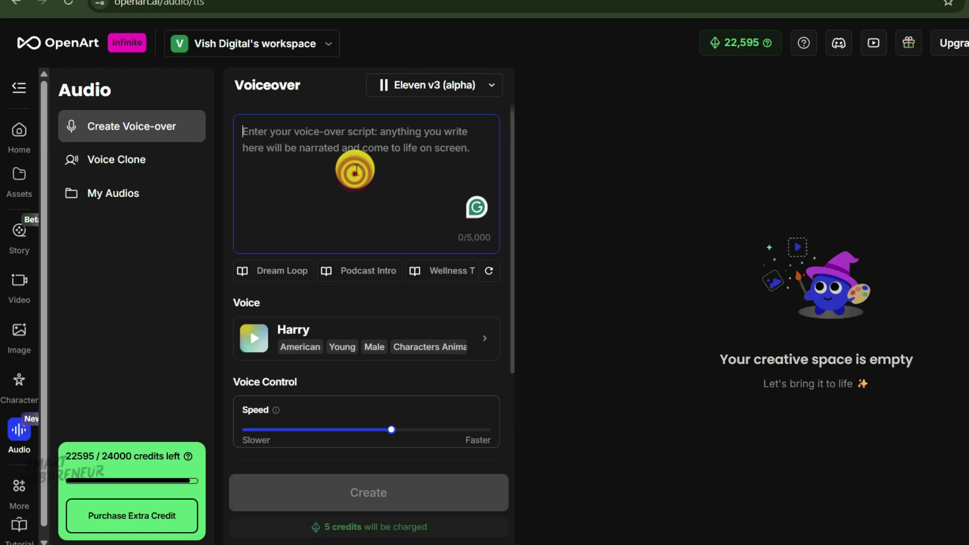
{"action": "right_click", "coordinate": [296, 148]}
{"action": "left_click", "coordinate": [370, 323]}
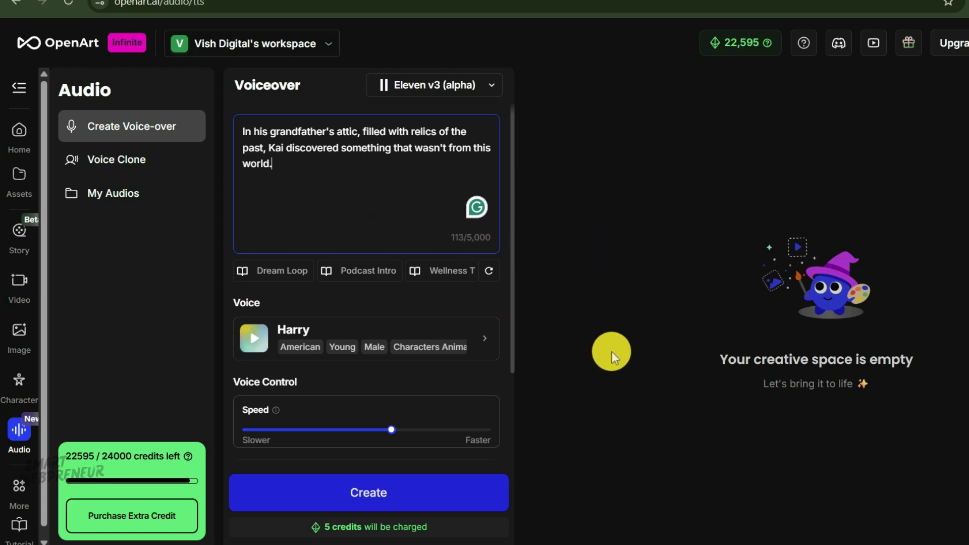
- Generate the attic narration with the Eleven Multilingual v2 model and the Harry voice
{"action": "left_click", "coordinate": [494, 91]}
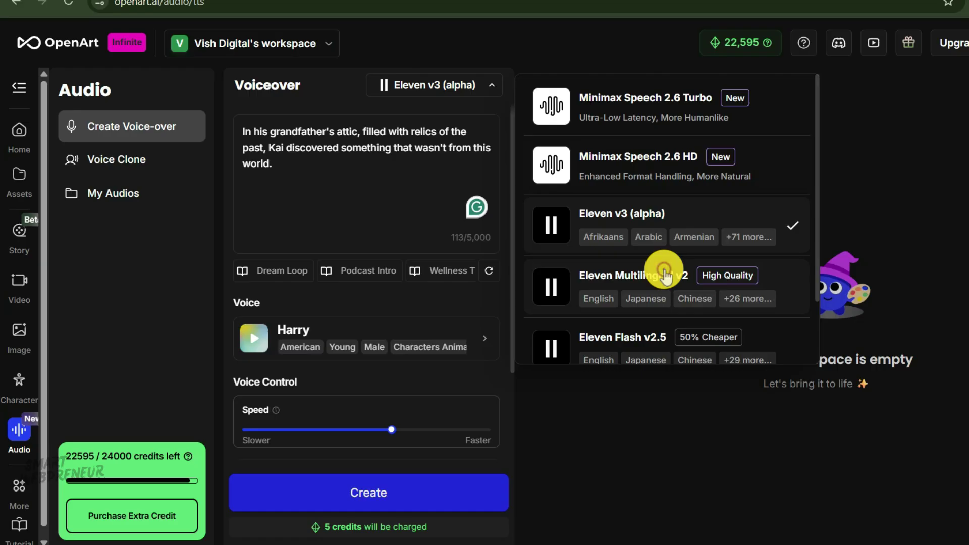
{"action": "left_click", "coordinate": [665, 275]}
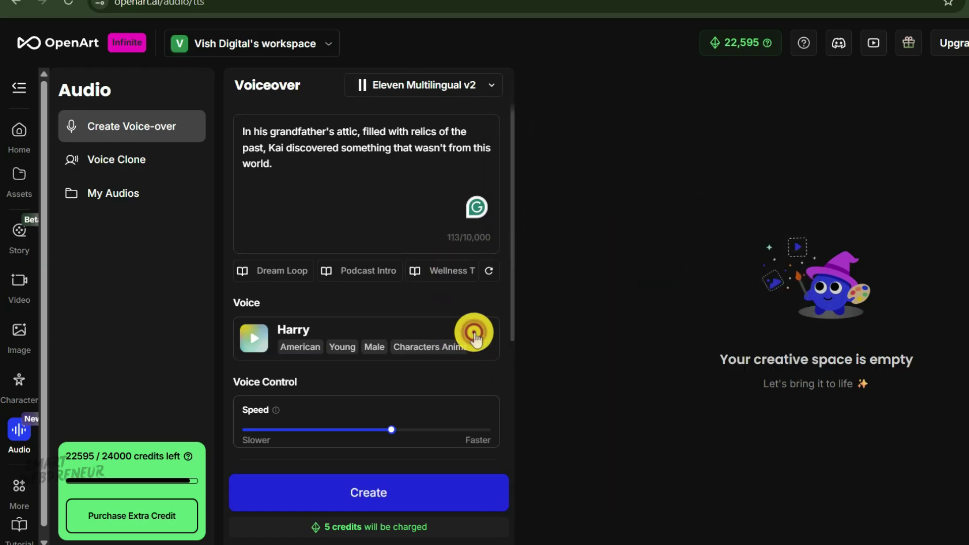
{"action": "left_click", "coordinate": [475, 335]}
{"action": "scroll", "coordinate": [505, 258], "scroll_direction": "down", "scroll_amount": 5}
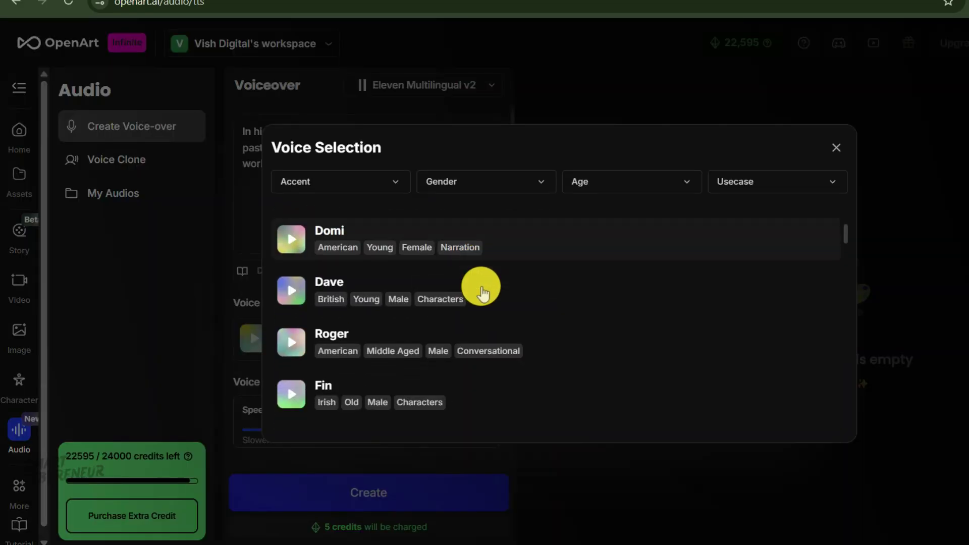
{"action": "scroll", "coordinate": [482, 292], "scroll_direction": "down", "scroll_amount": 3}
{"action": "left_click", "coordinate": [401, 467]}
{"action": "left_click", "coordinate": [402, 496]}
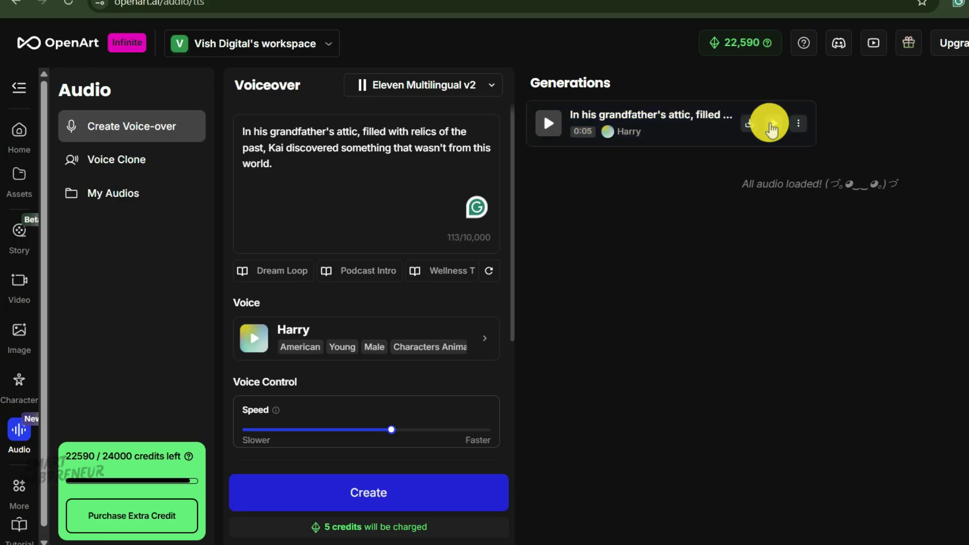
- Download the generated narration clip and start a new Camtasia project
{"action": "left_click", "coordinate": [514, 150]}
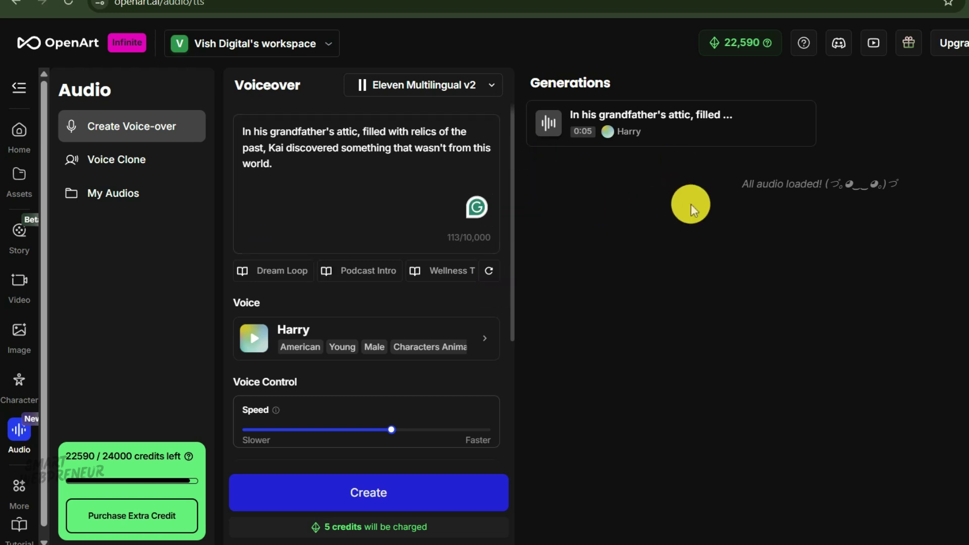
{"action": "left_click", "coordinate": [514, 252]}
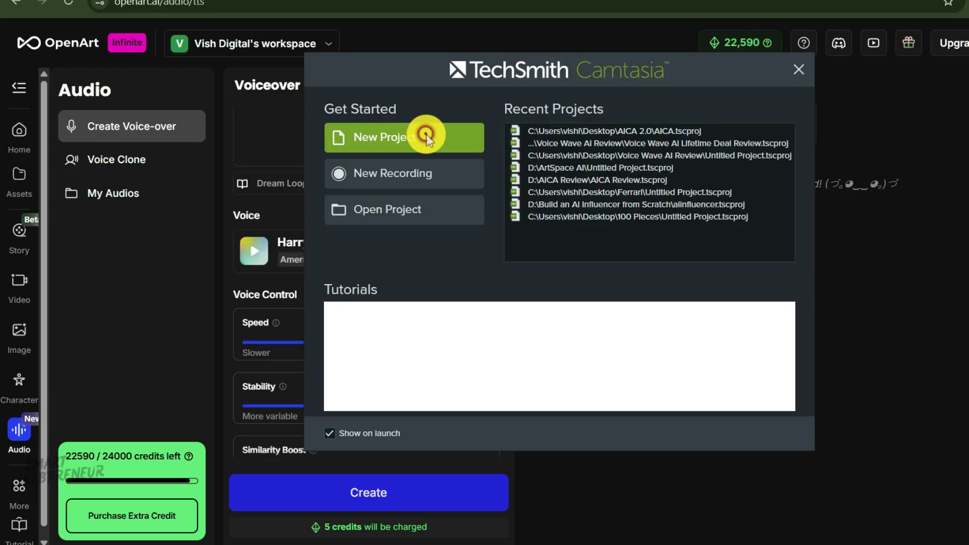
{"action": "left_click", "coordinate": [426, 134]}
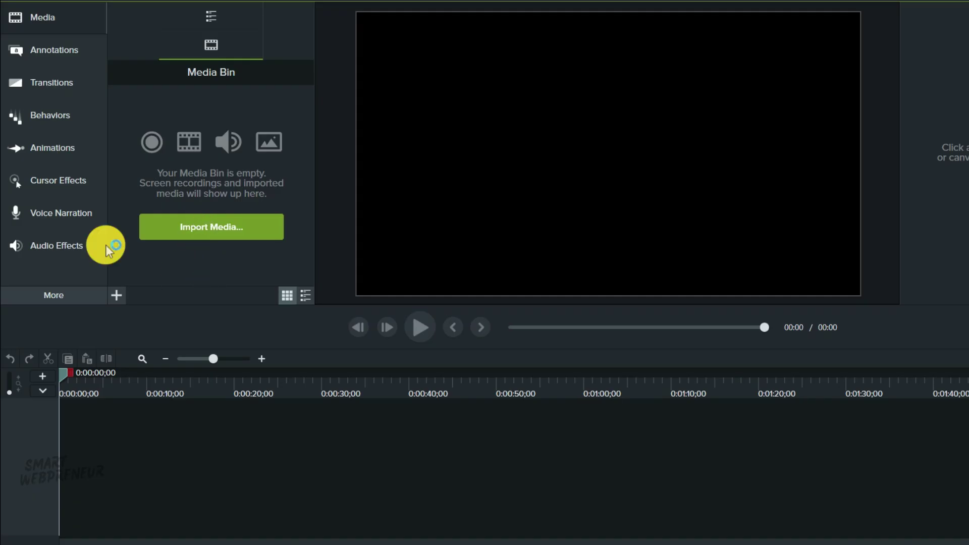
- Import the media and place the chest-opening and looks-around clips side by side on the timeline
{"action": "left_click", "coordinate": [217, 226]}
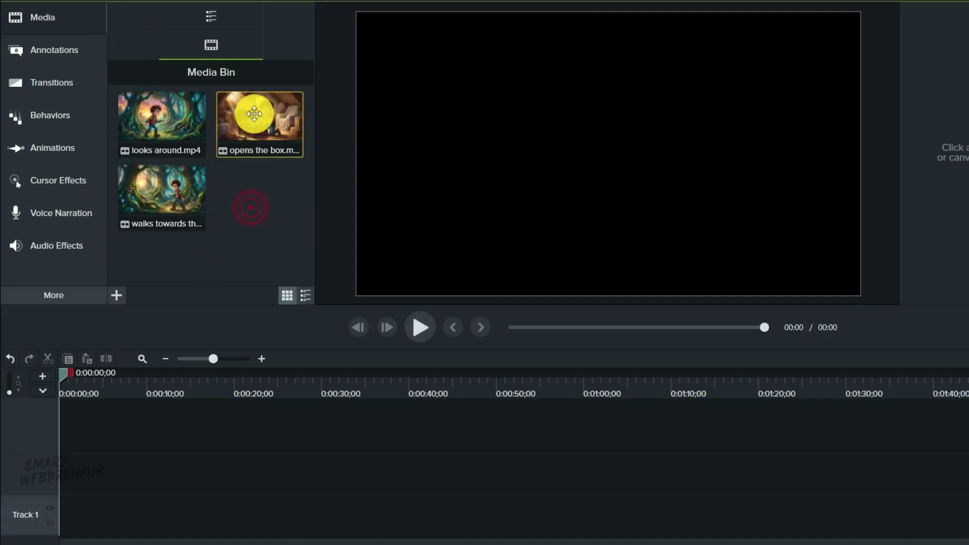
{"action": "left_click_drag", "start_coordinate": [251, 112], "coordinate": [89, 472]}
{"action": "left_click_drag", "start_coordinate": [167, 129], "coordinate": [137, 477]}
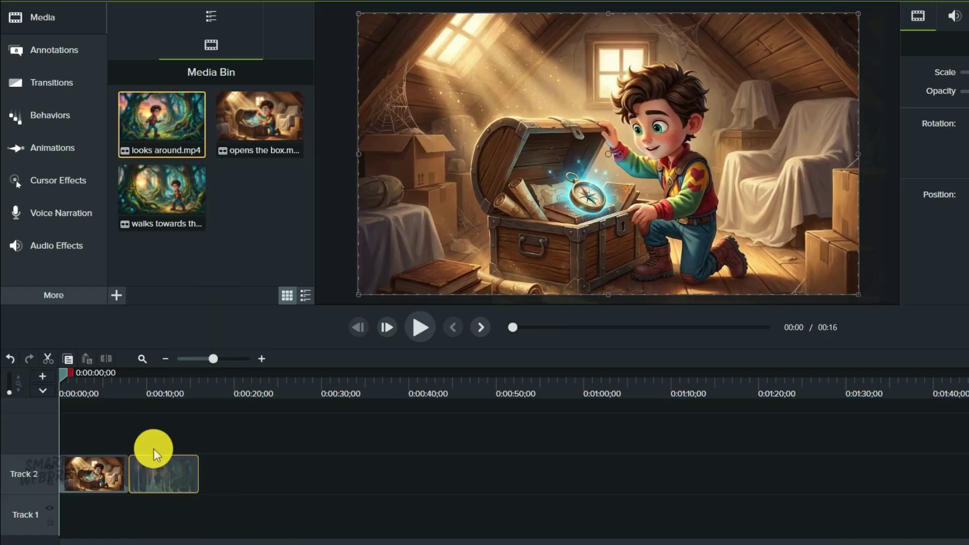
{"action": "left_click", "coordinate": [212, 391]}
{"action": "left_click_drag", "start_coordinate": [212, 382], "coordinate": [200, 383]}
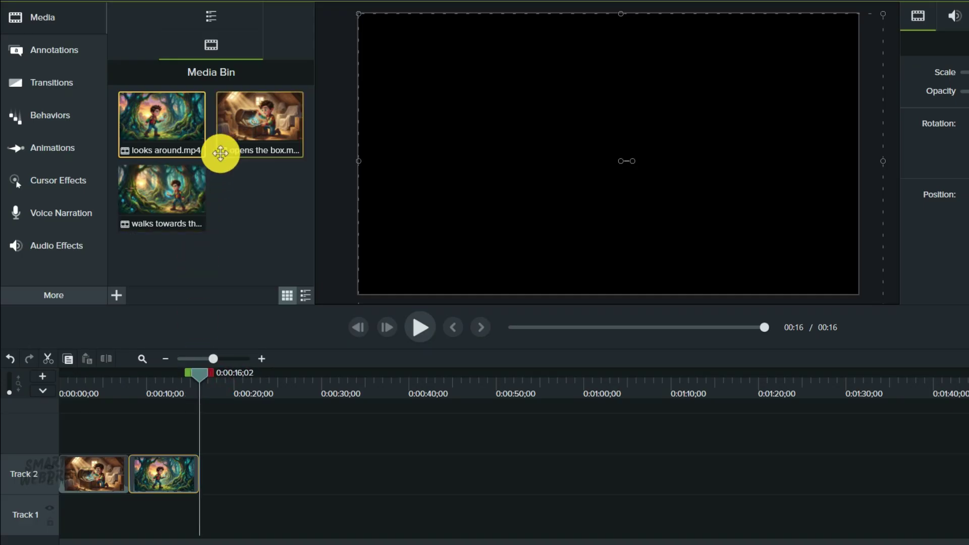
- Add the forest walking clip at the end and play back the 24-second assembly
{"action": "left_click_drag", "start_coordinate": [174, 196], "coordinate": [651, 218]}
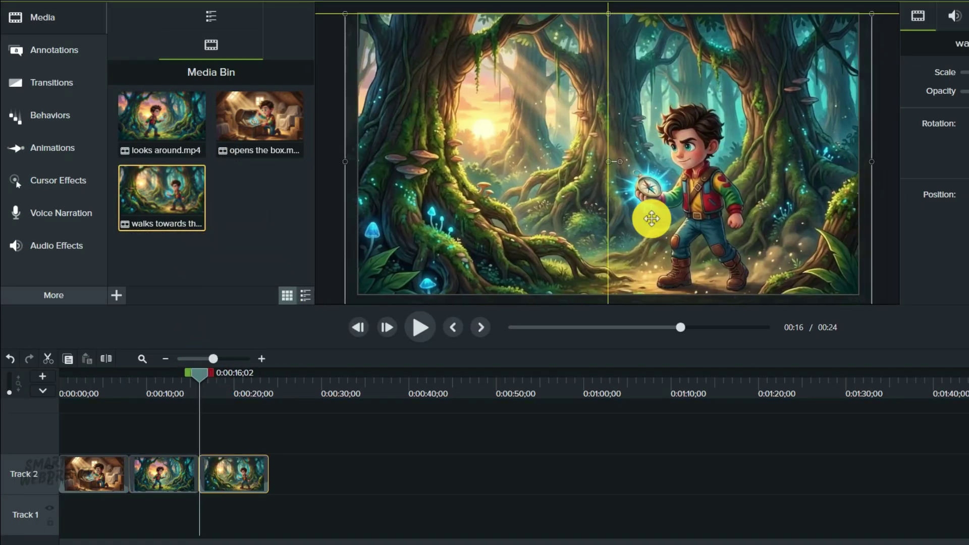
{"action": "left_click", "coordinate": [123, 416]}
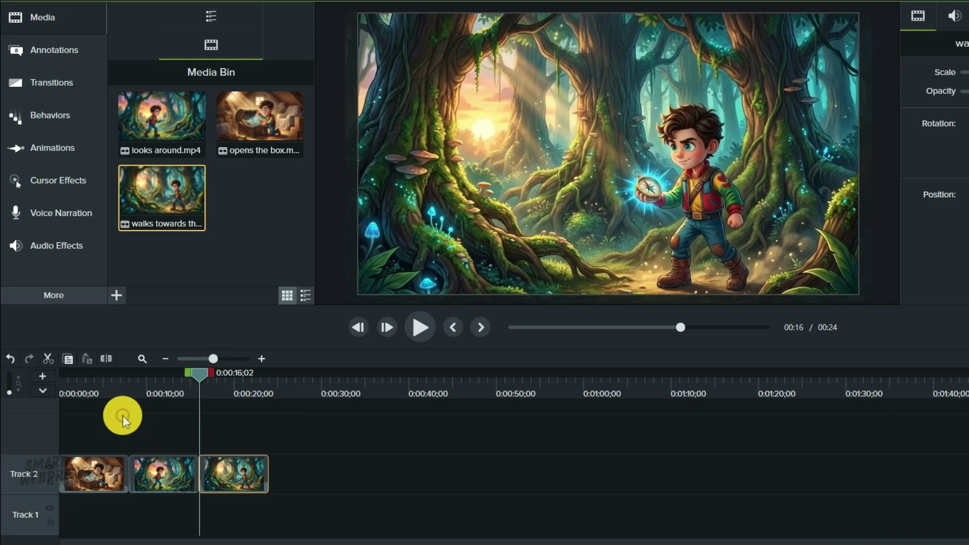
{"action": "left_click", "coordinate": [424, 326]}
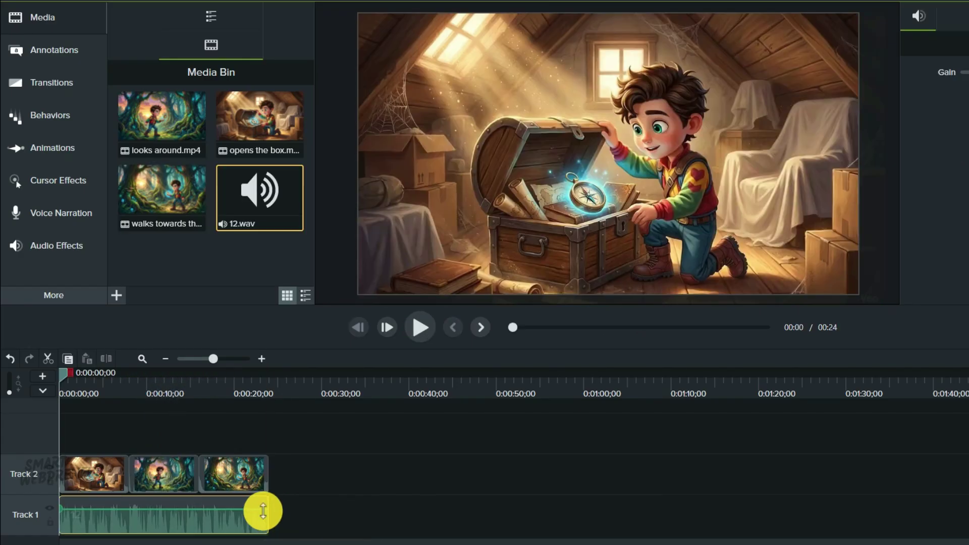
{"action": "left_click", "coordinate": [413, 465]}
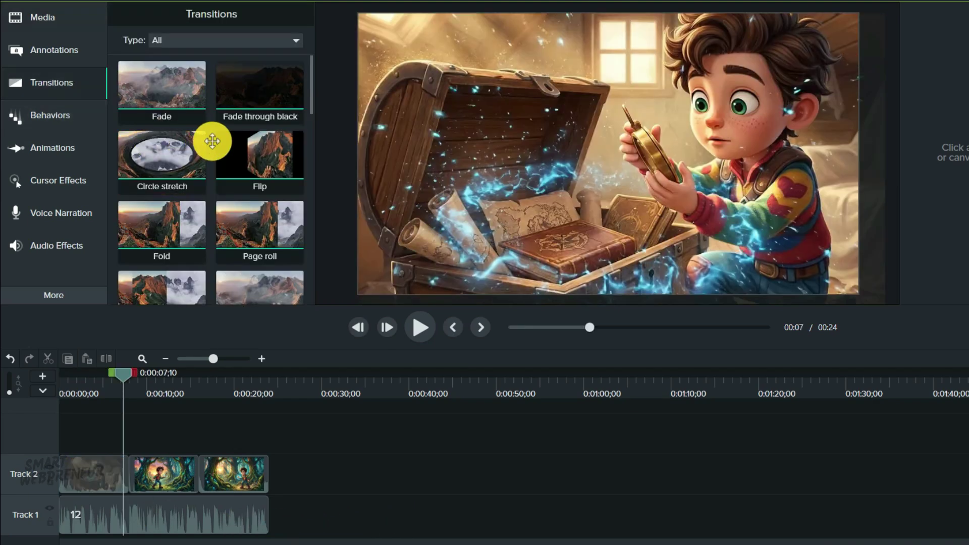
- Drop a Circle stretch transition between the first two Track 2 clips and preview it
{"action": "left_click_drag", "start_coordinate": [187, 149], "coordinate": [139, 481]}
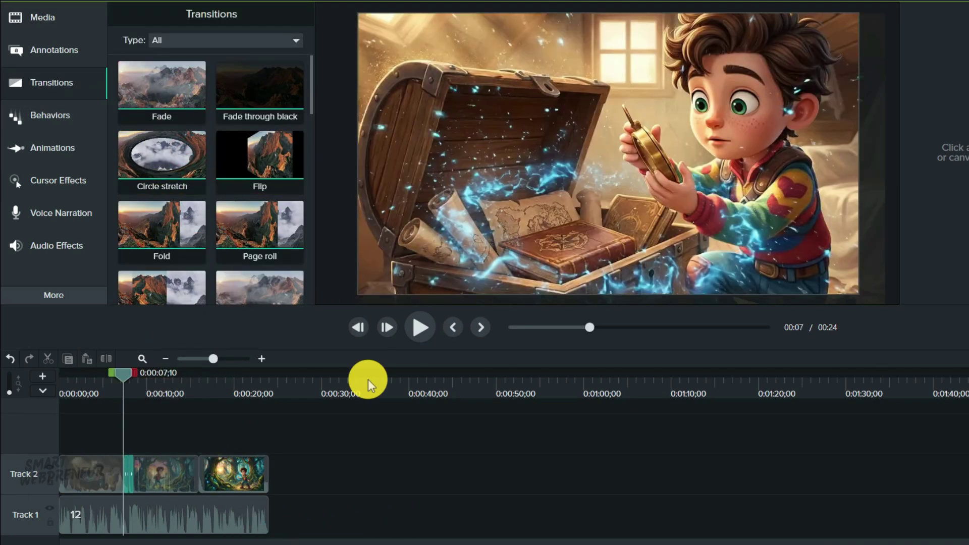
{"action": "left_click", "coordinate": [416, 326]}
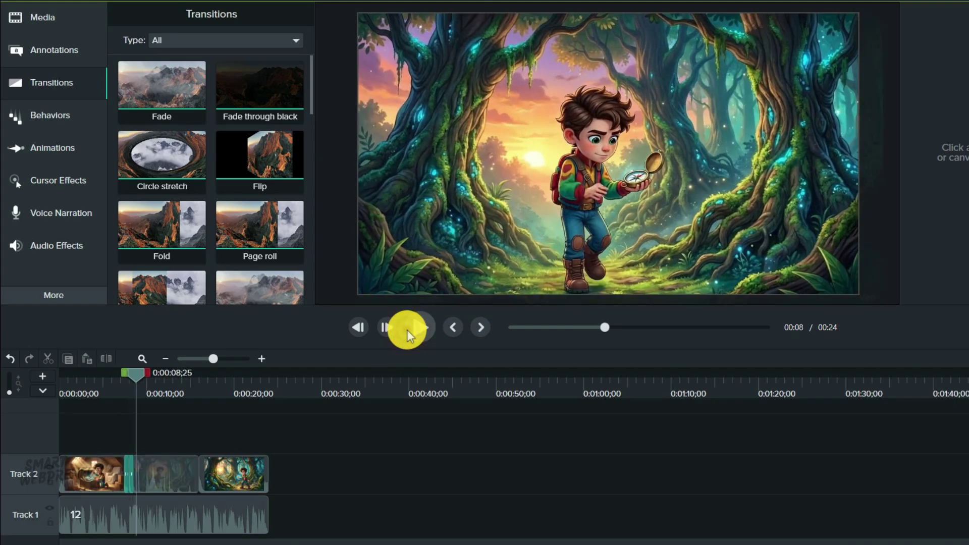
{"action": "left_click", "coordinate": [407, 329]}
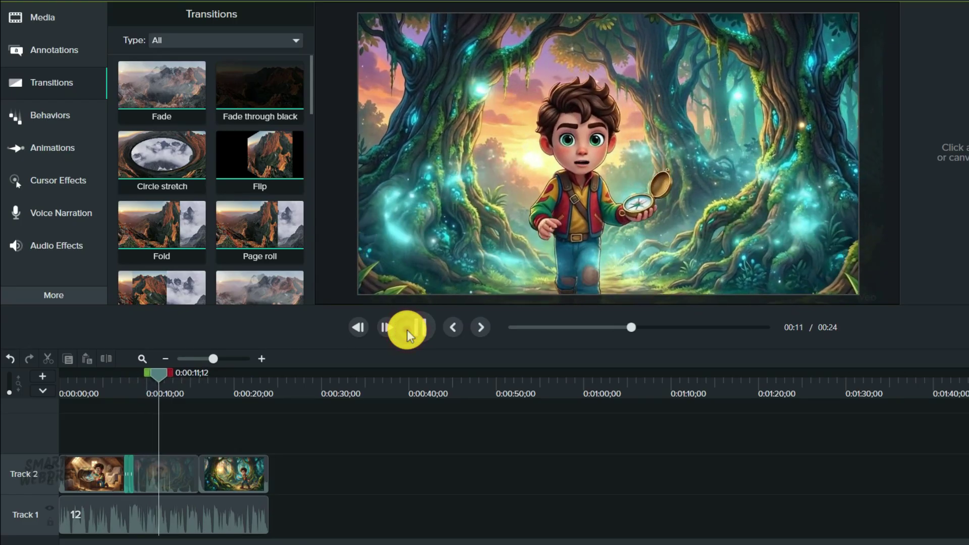
{"action": "scroll", "coordinate": [784, 130], "scroll_direction": "down", "scroll_amount": 3}
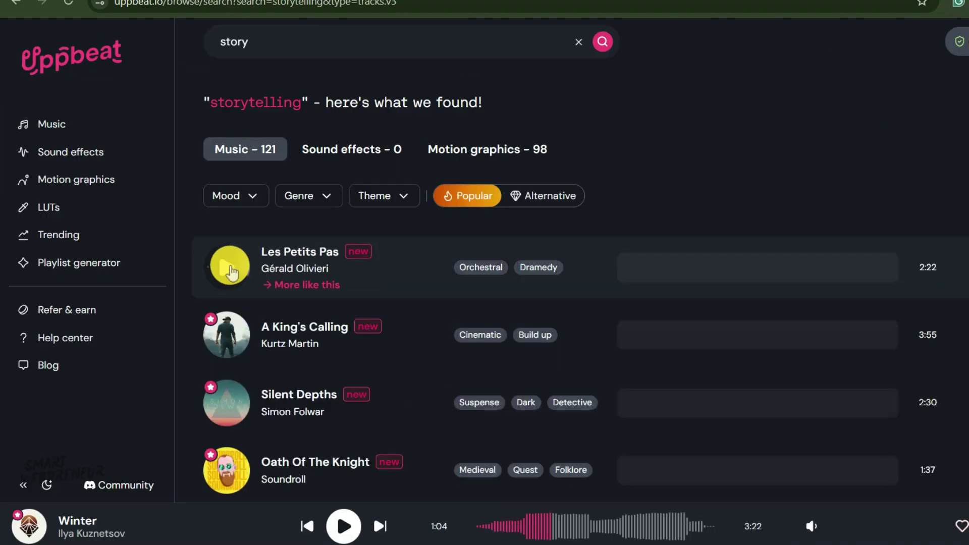
- Preview Les Petits Pas from the storytelling search results
{"action": "left_click", "coordinate": [230, 272]}
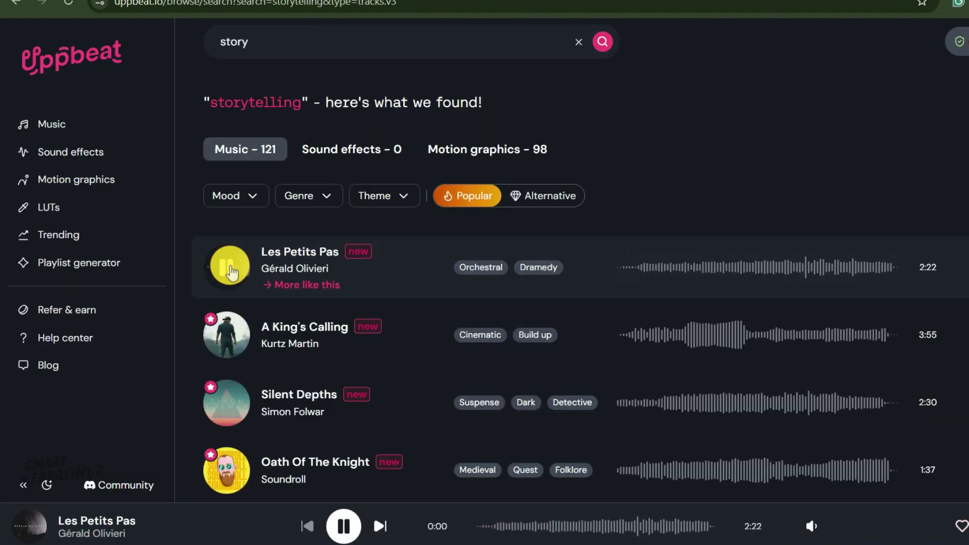